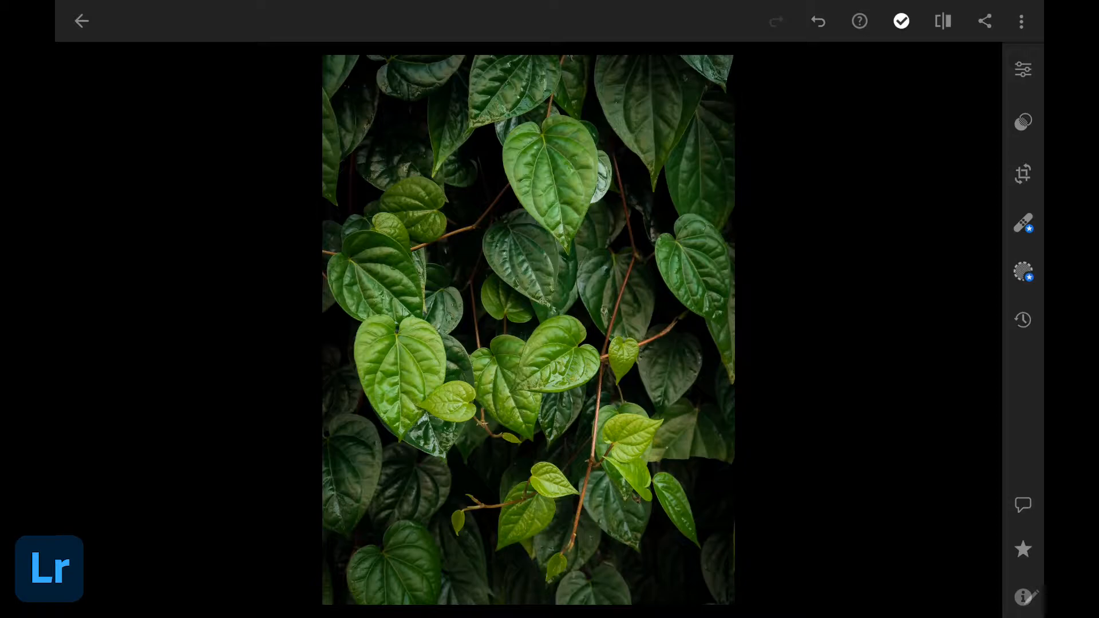
# Step: Open the photo's Ringan (light) adjustments and examine the exposure, contrast, highlight, shadow, white and black settings
pyautogui.click(1022, 70)
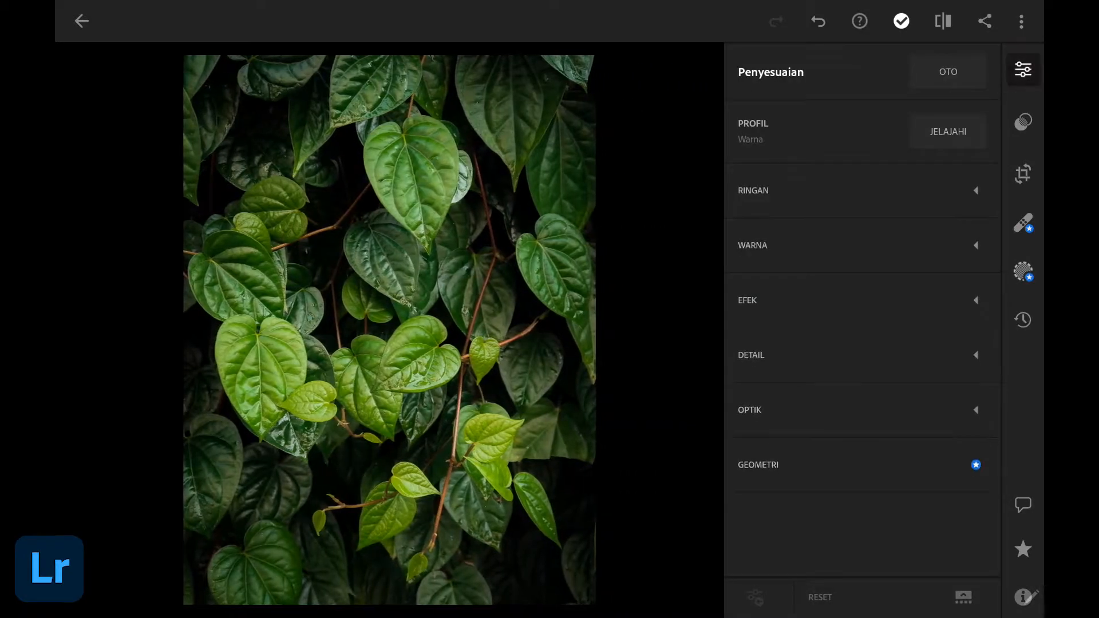
pyautogui.click(879, 181)
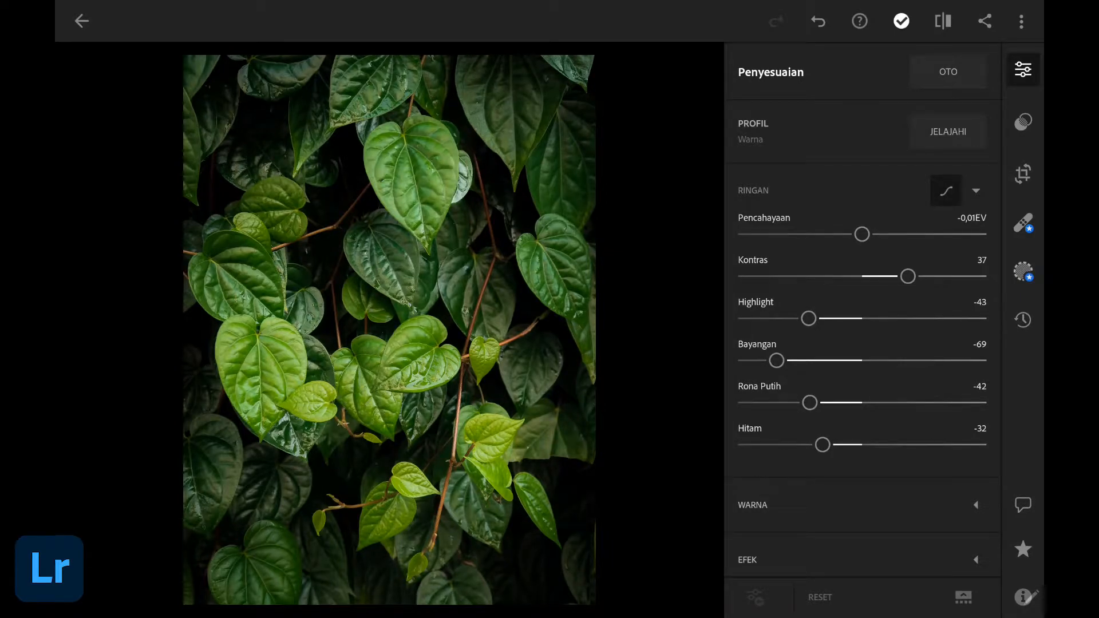
pyautogui.click(389, 329)
pyautogui.click(389, 329)
pyautogui.scroll(-2, 870, 229)
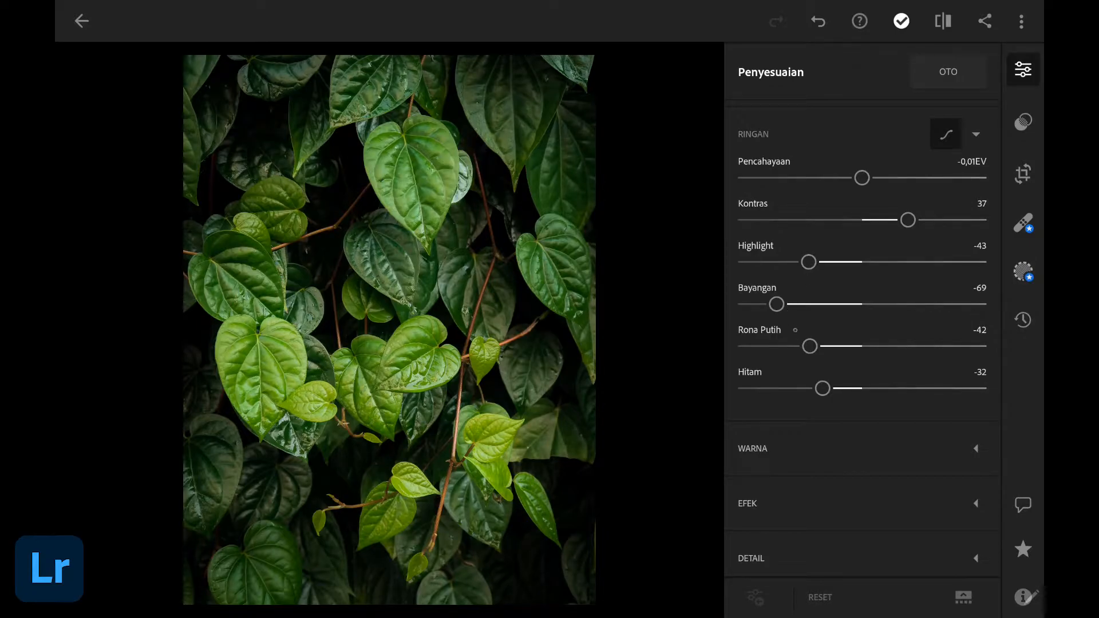
pyautogui.scroll(2, 839, 266)
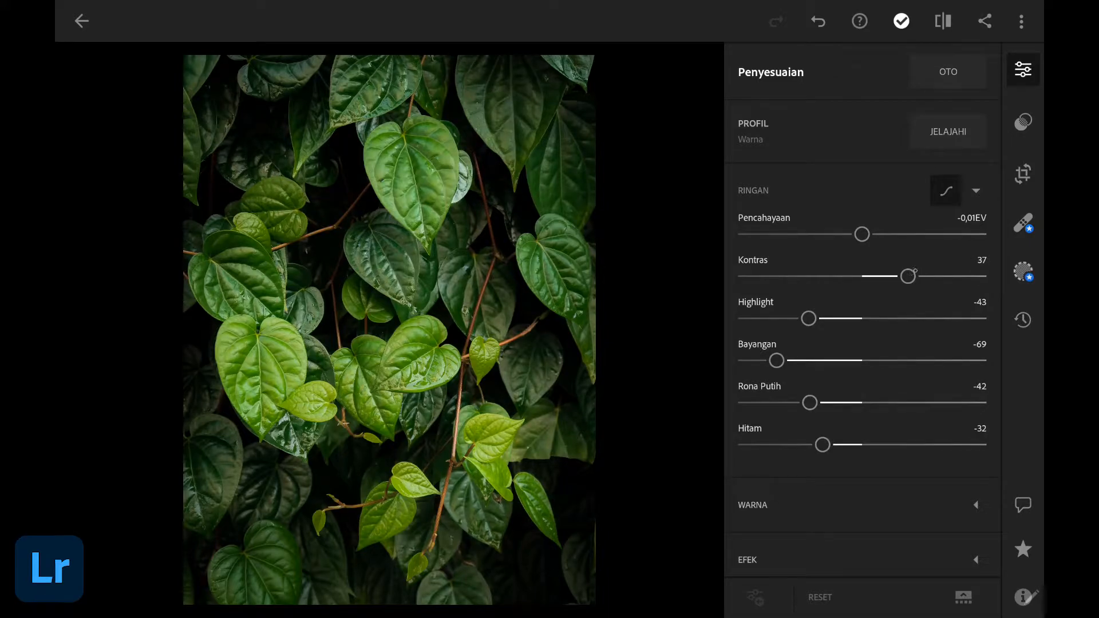
# Step: Try lowering the photo's Kontras to -45 and undo the change
pyautogui.moveTo(908, 277); pyautogui.dragTo(806, 276)
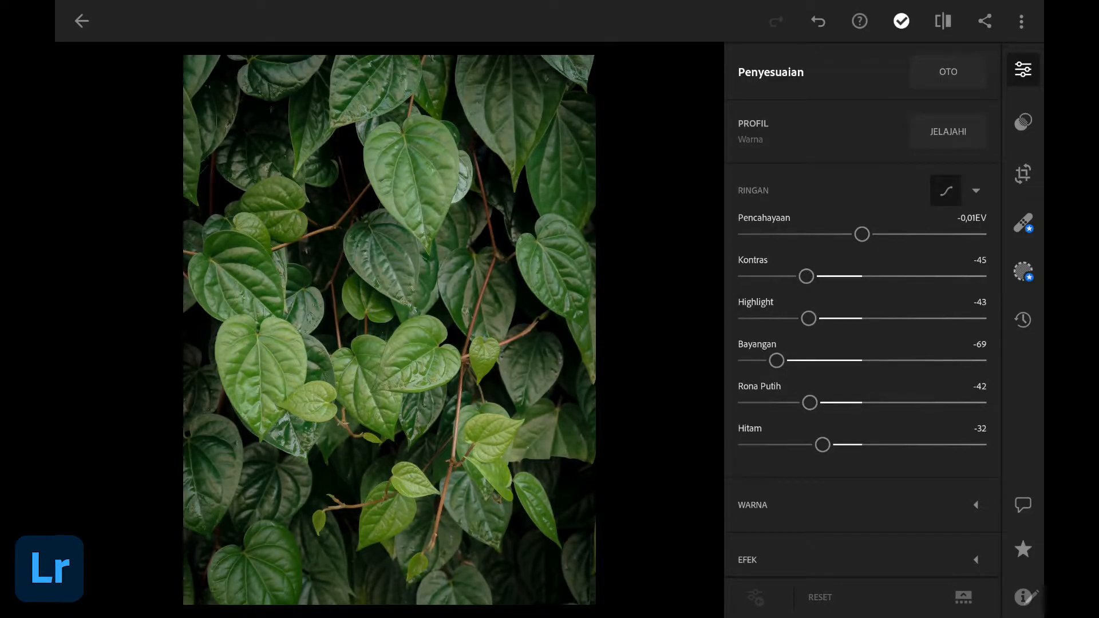
pyautogui.click(818, 21)
# Step: Set Rona Putih to -47 in the photo's light adjustments
pyautogui.scroll(-2, 862, 332)
pyautogui.moveTo(809, 332); pyautogui.dragTo(803, 332)
pyautogui.scroll(-2, 828, 290)
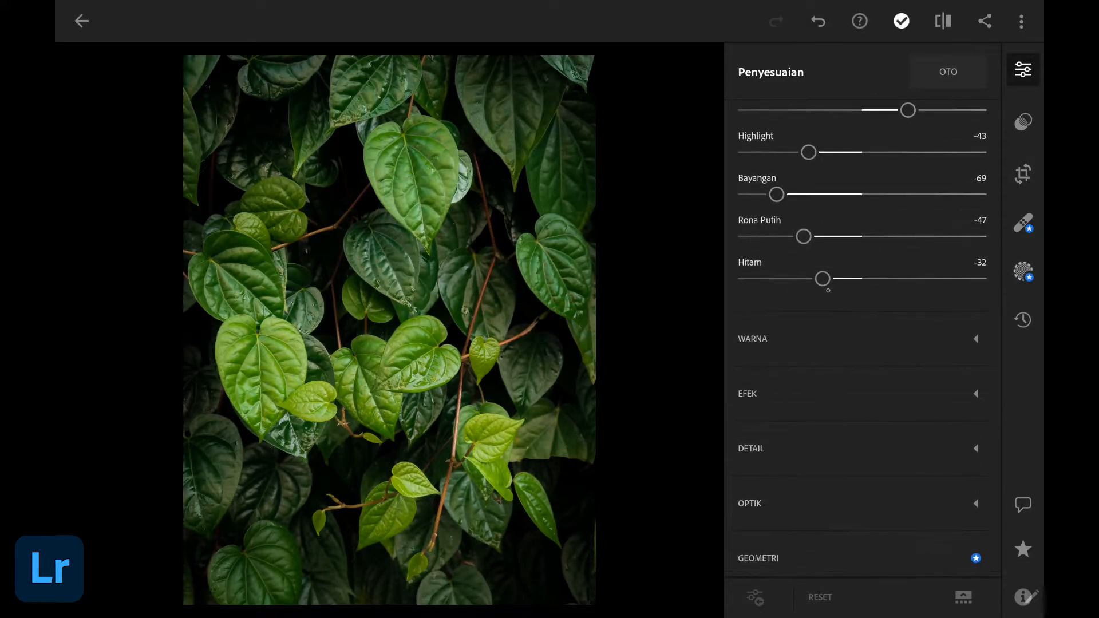
# Step: Open the photo's Warna (color) adjustments and show the color mix controls
pyautogui.click(822, 333)
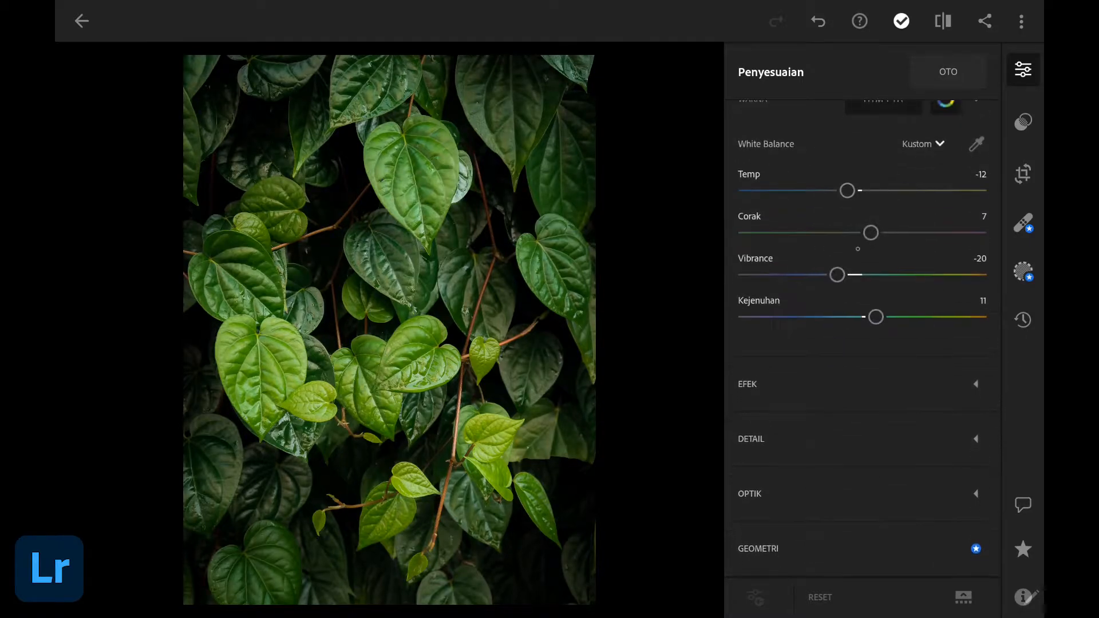
pyautogui.scroll(3, 854, 240)
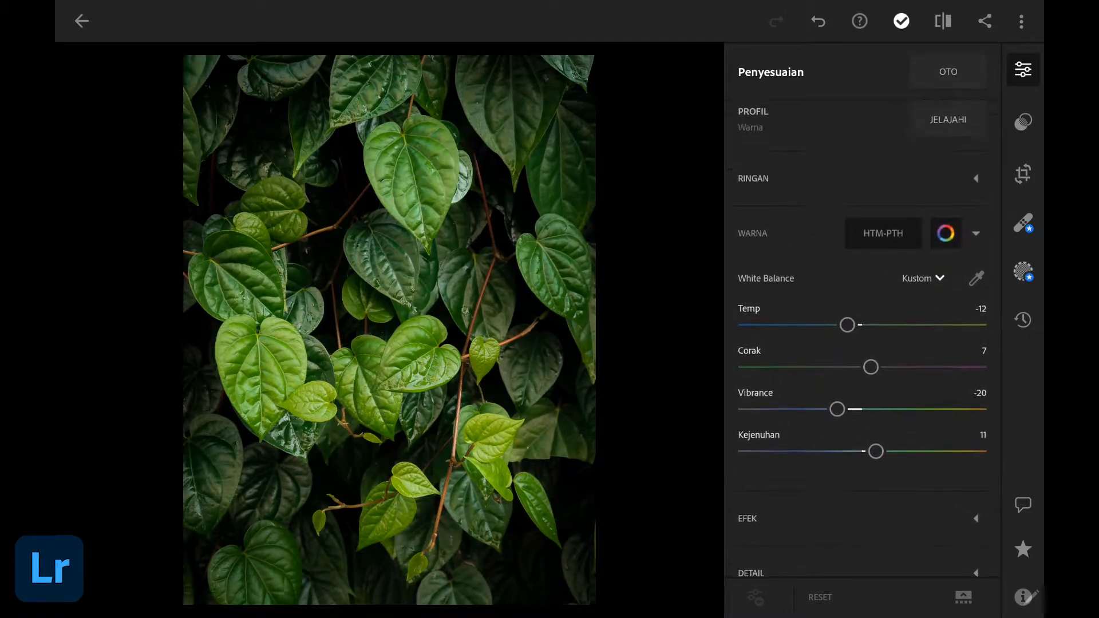
pyautogui.click(945, 237)
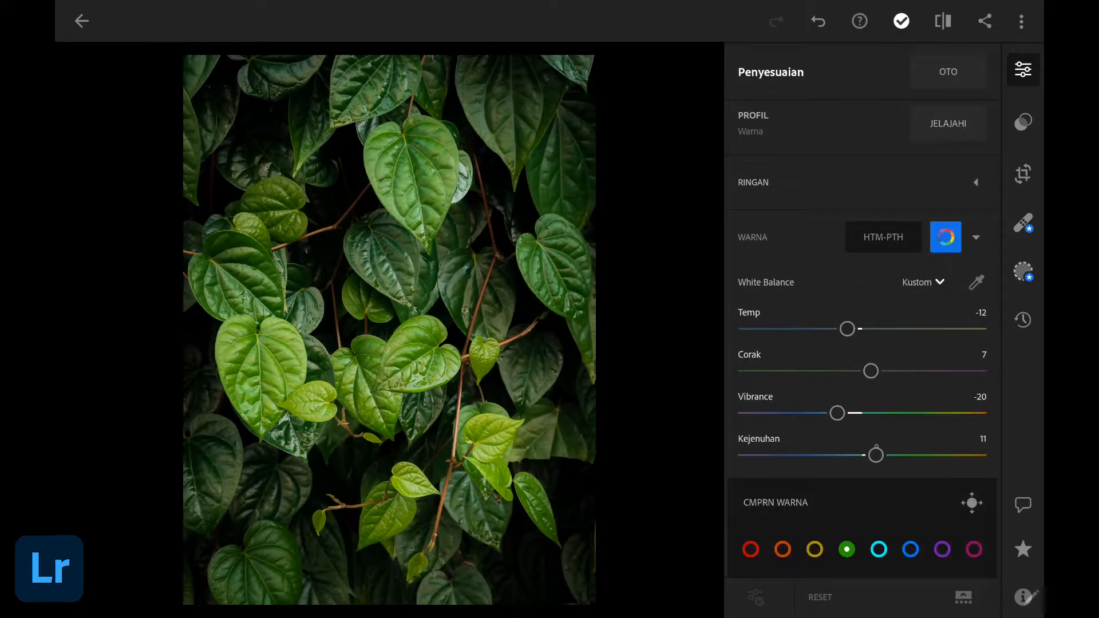
# Step: Examine the color mix settings for red, yellow, green and blue along with the white balance and saturation values
pyautogui.click(750, 259)
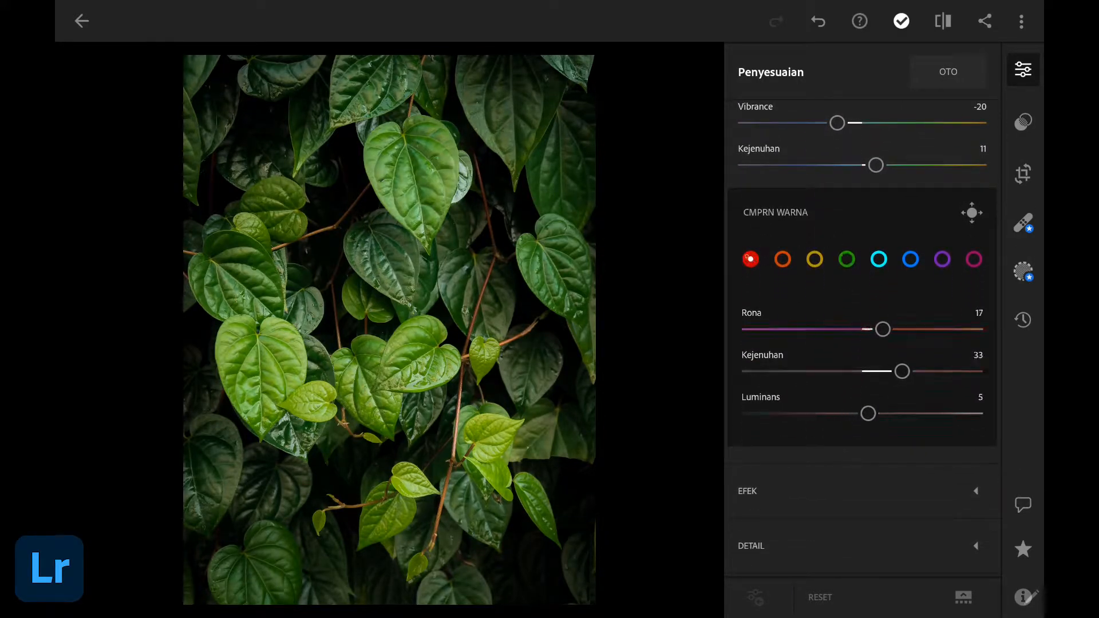
pyautogui.click(814, 259)
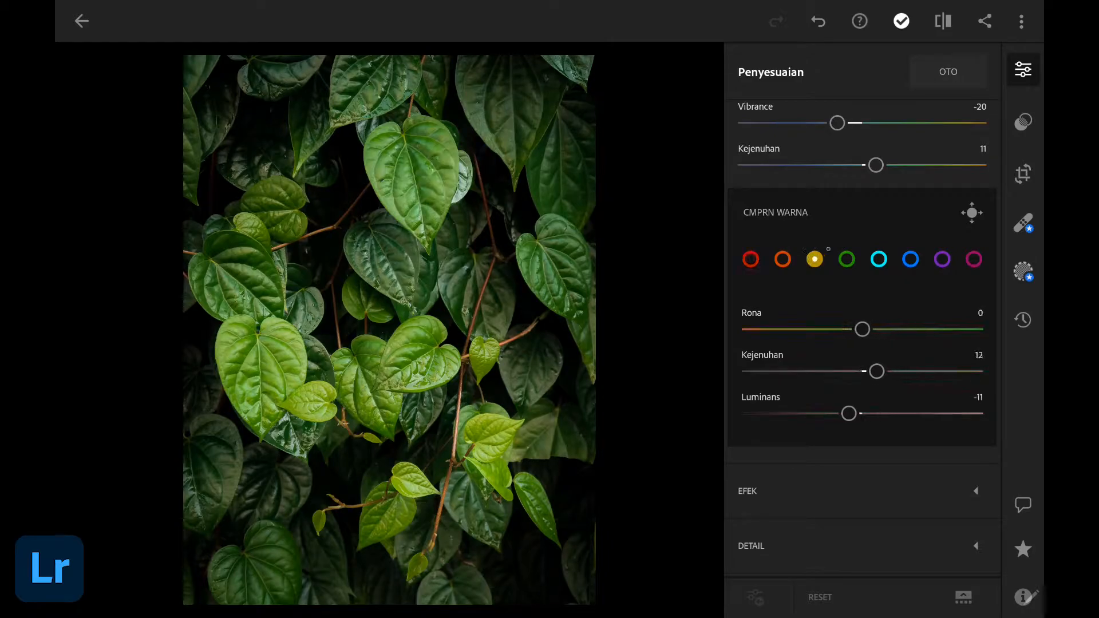
pyautogui.click(846, 259)
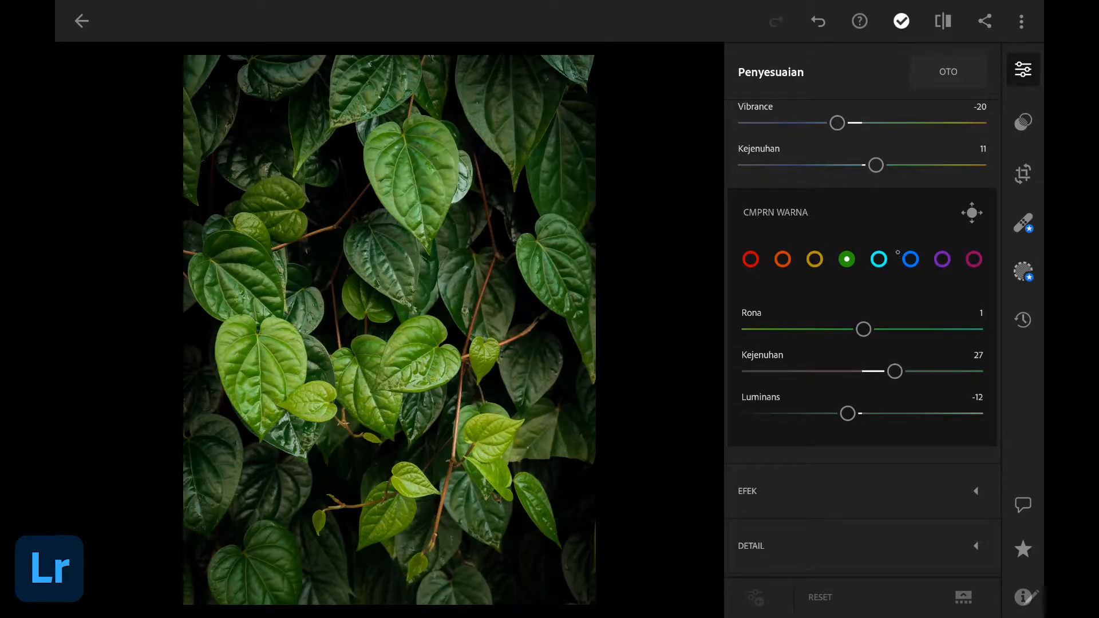
pyautogui.click(910, 259)
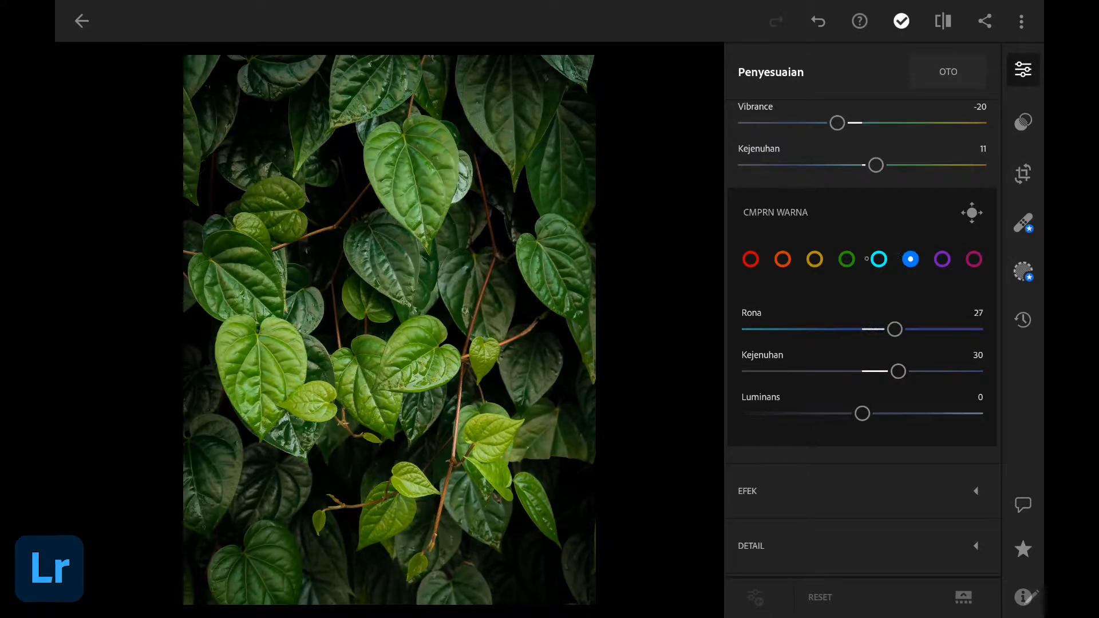
pyautogui.click(846, 258)
pyautogui.scroll(5, 862, 325)
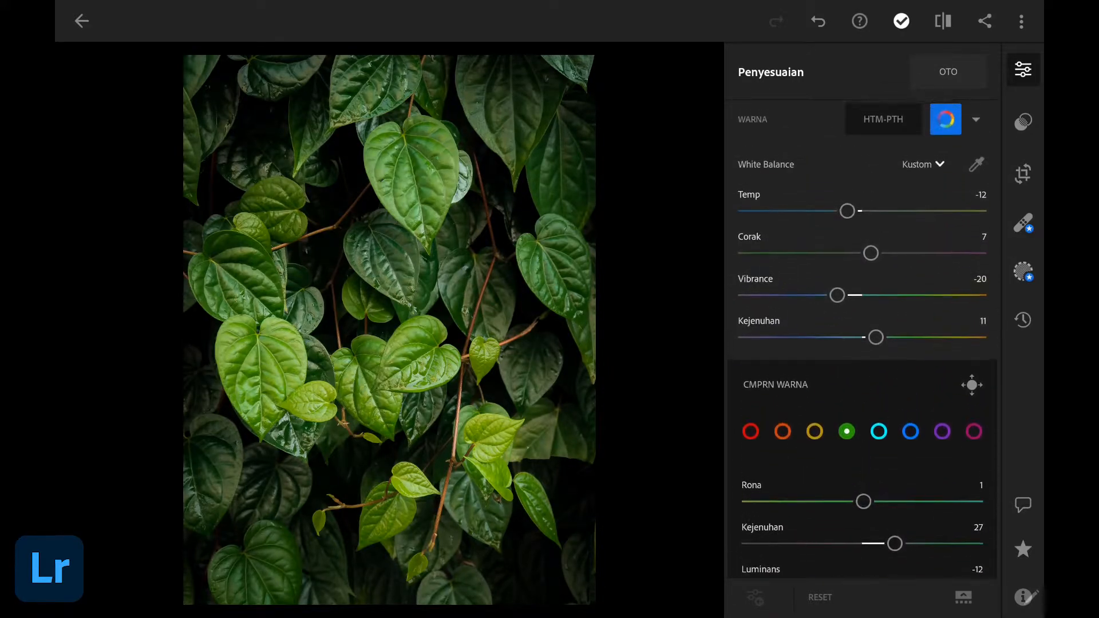
pyautogui.scroll(3, 863, 325)
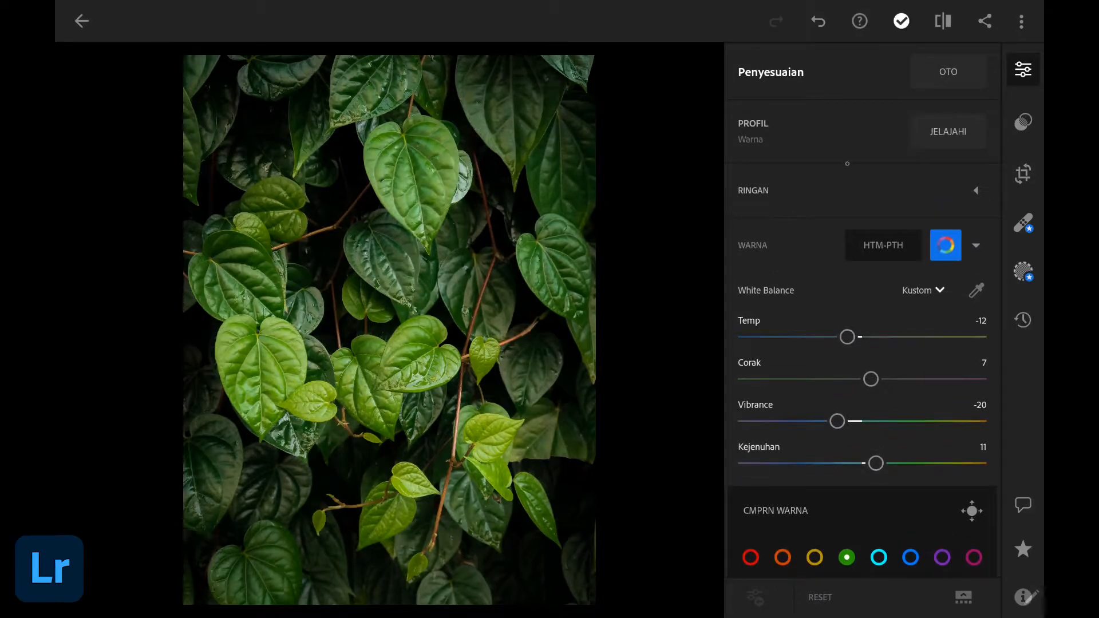
pyautogui.doubleClick(870, 379)
# Step: Open the Efek adjustments and examine the texture, clarity, dehaze, vignette and grain settings
pyautogui.scroll(-7, 787, 385)
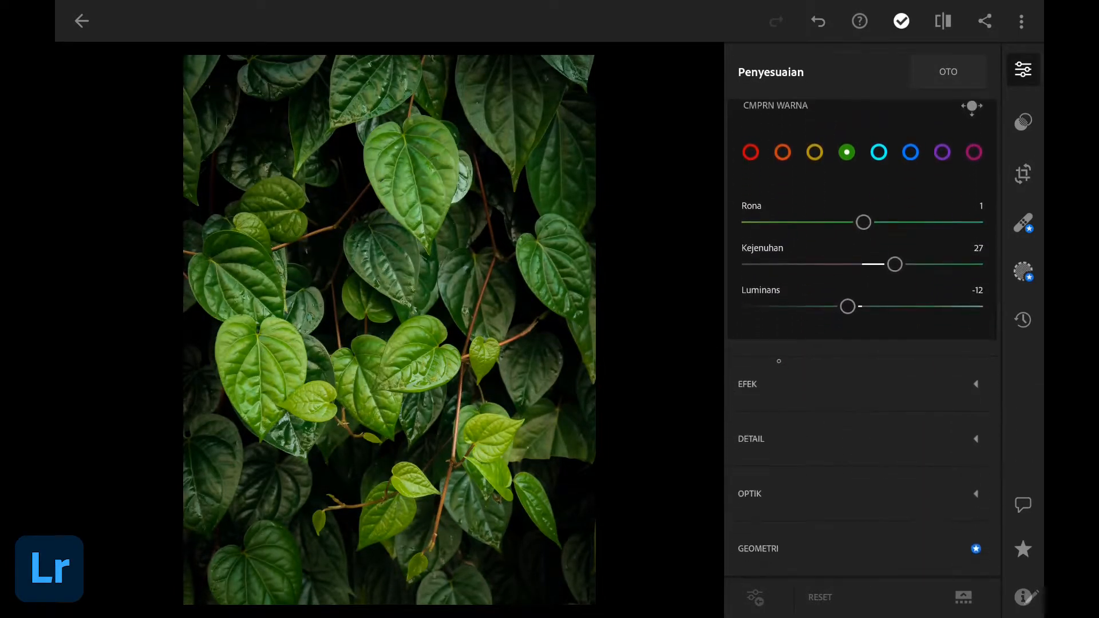
pyautogui.scroll(5, 834, 498)
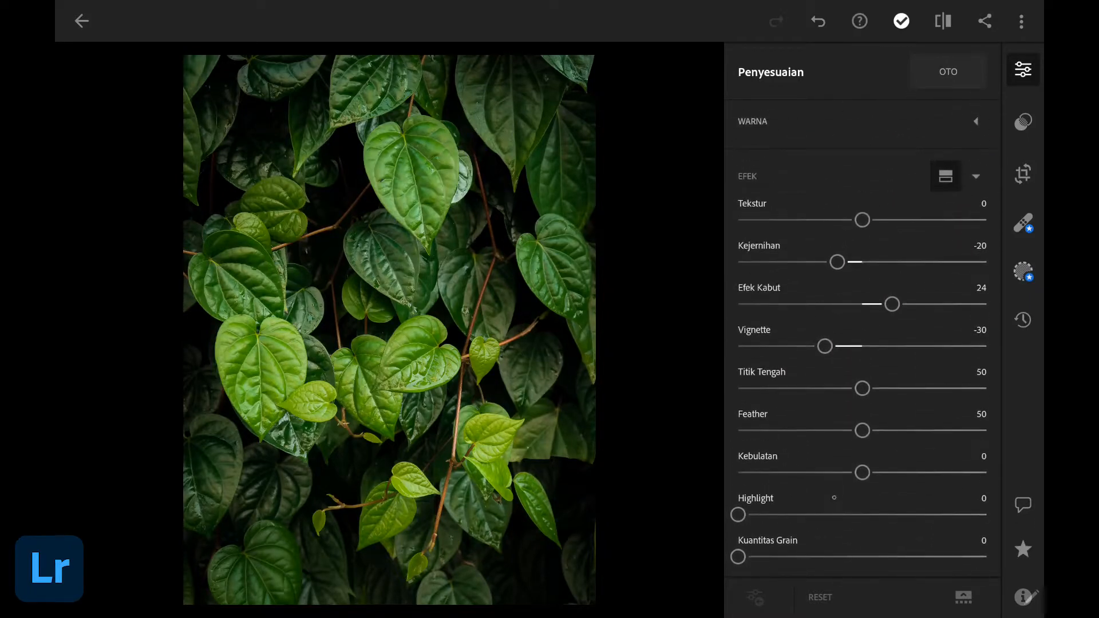
pyautogui.scroll(2, 830, 382)
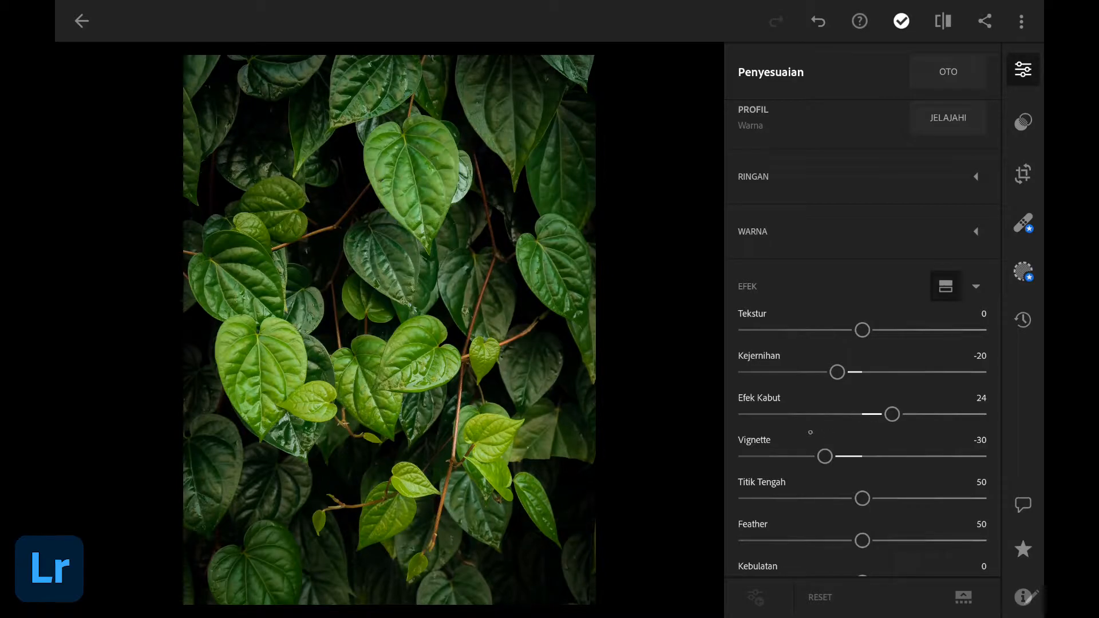
pyautogui.scroll(-3, 816, 438)
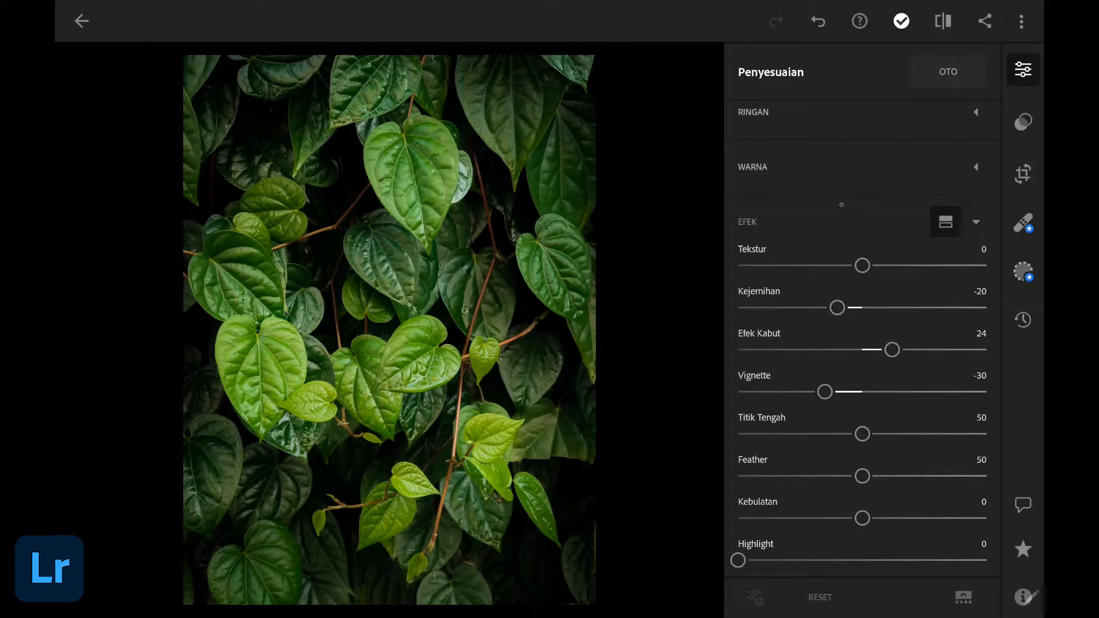
pyautogui.scroll(-2, 844, 204)
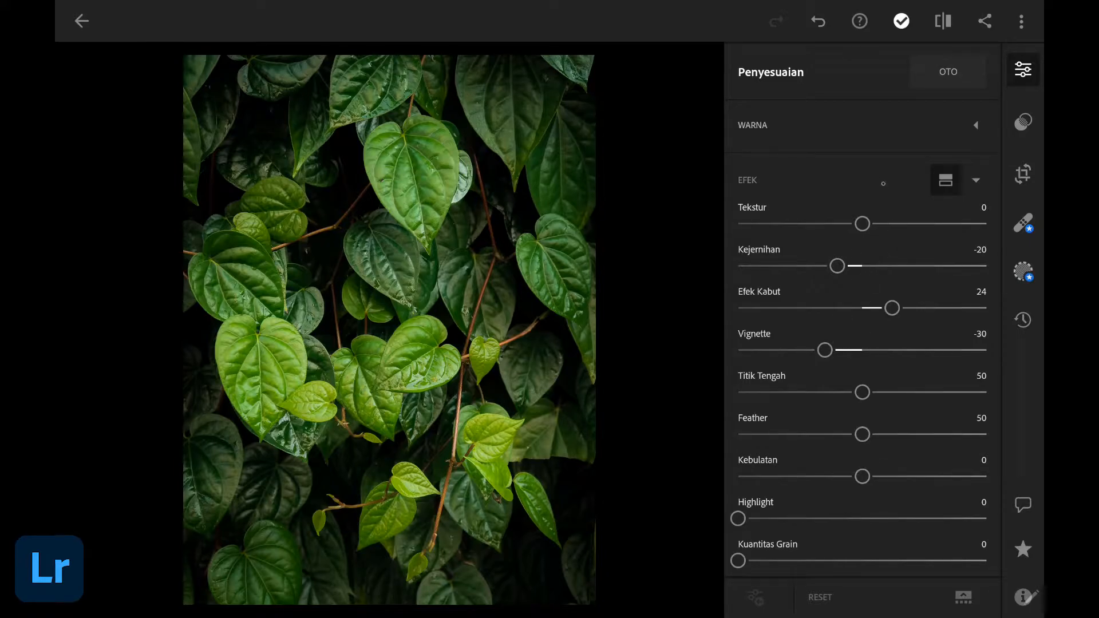
pyautogui.scroll(2, 884, 188)
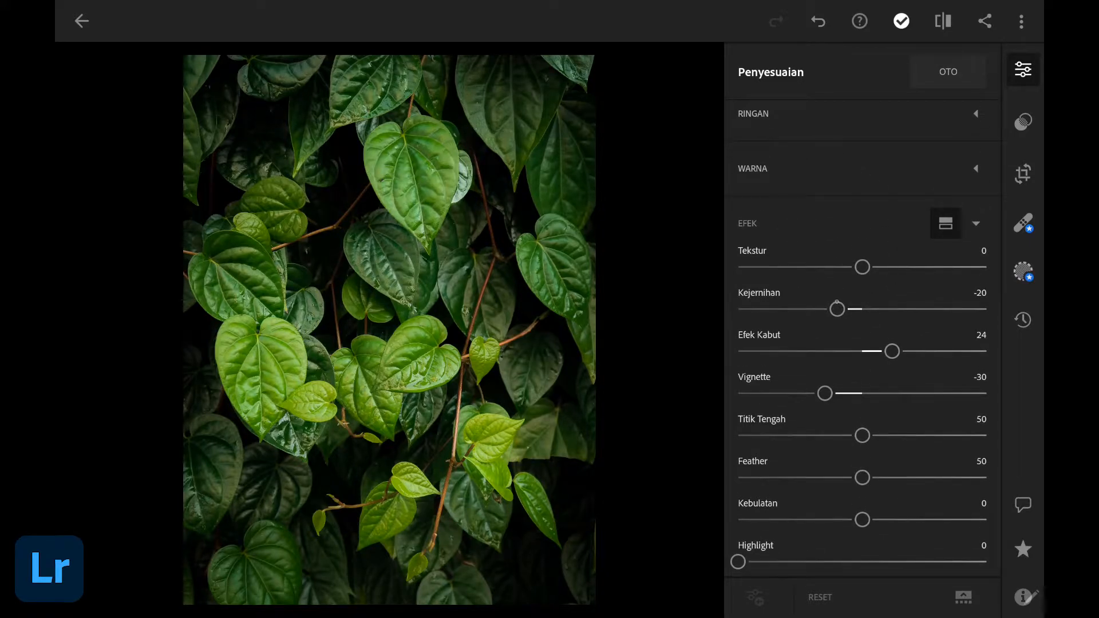
pyautogui.scroll(5, 385, 307)
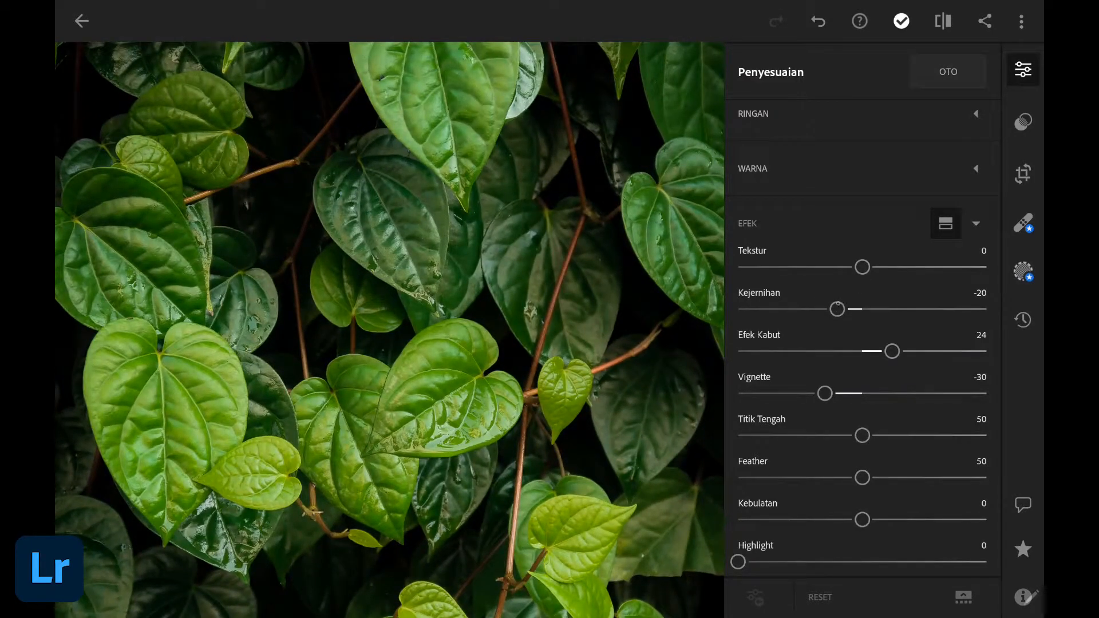
# Step: Try Kejernihan at -88 and at 30 on the photo, undoing the changes after each trial
pyautogui.moveTo(838, 305); pyautogui.dragTo(753, 309)
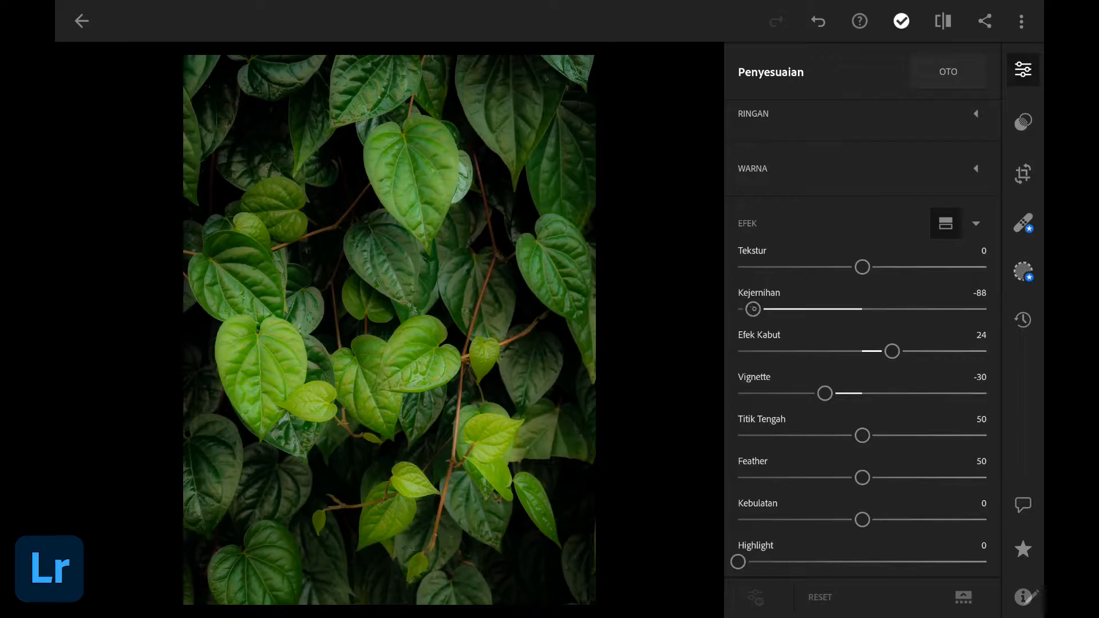
pyautogui.moveTo(753, 309); pyautogui.dragTo(773, 309)
pyautogui.click(818, 20)
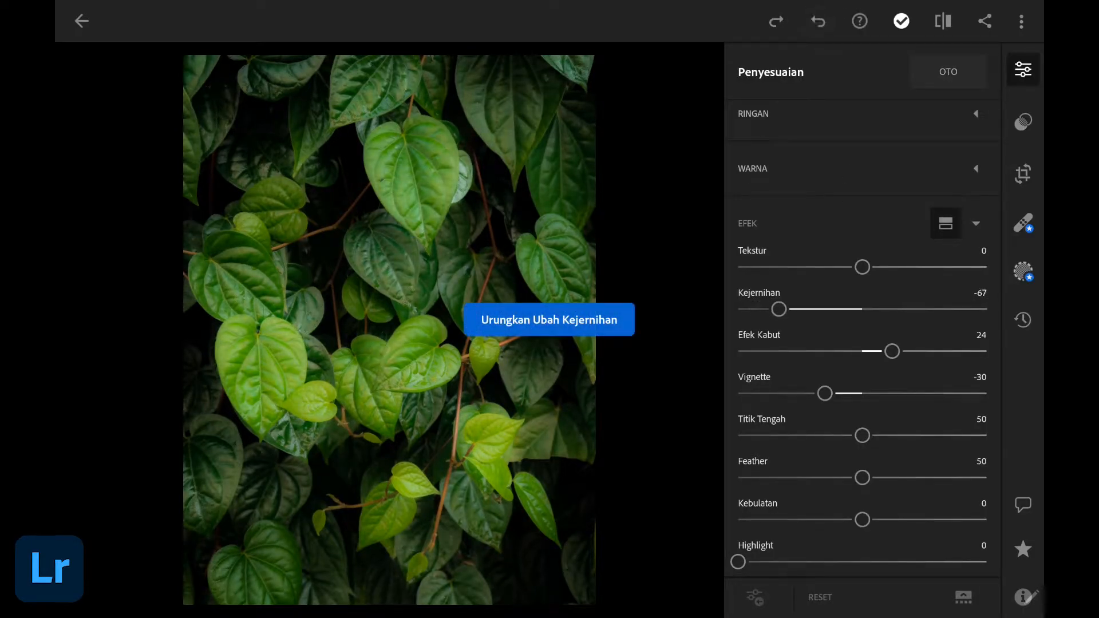
pyautogui.click(806, 22)
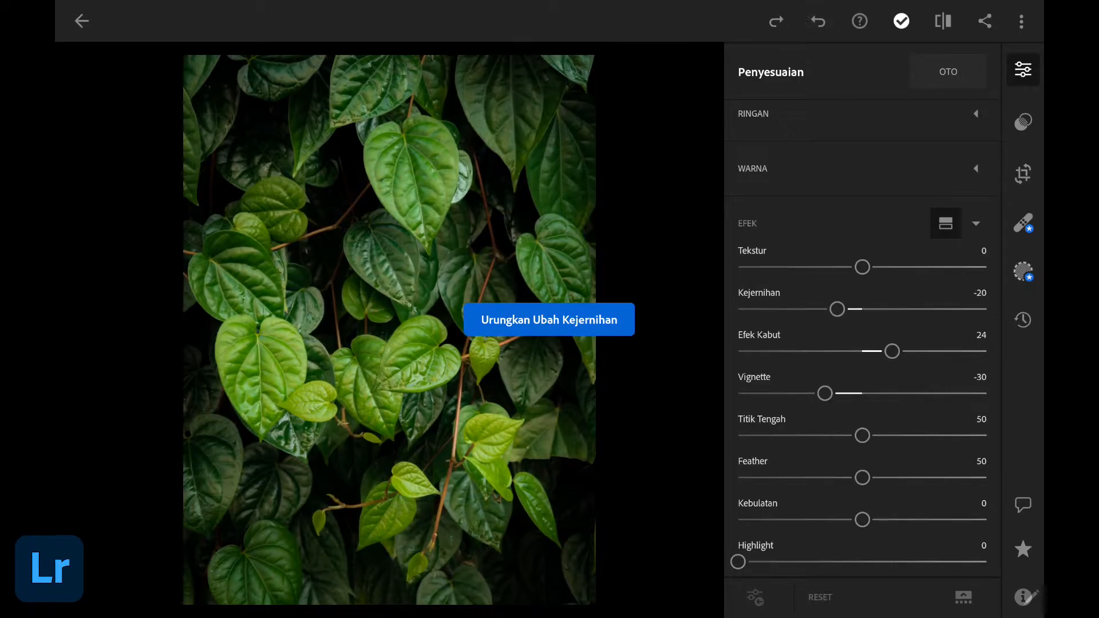
pyautogui.moveTo(857, 310); pyautogui.dragTo(899, 309)
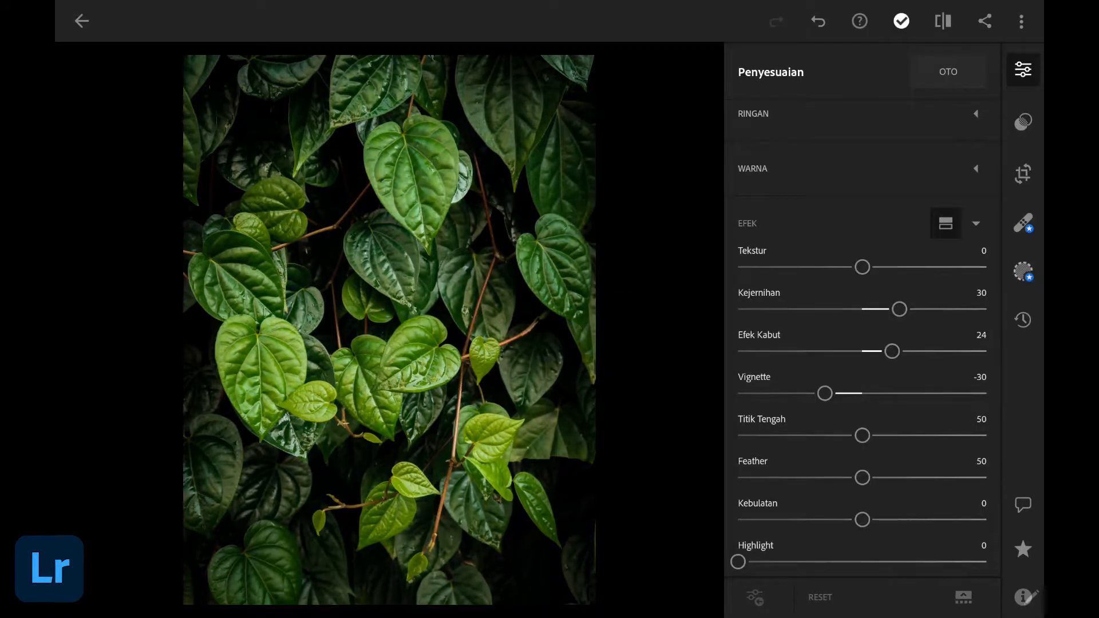
pyautogui.click(818, 21)
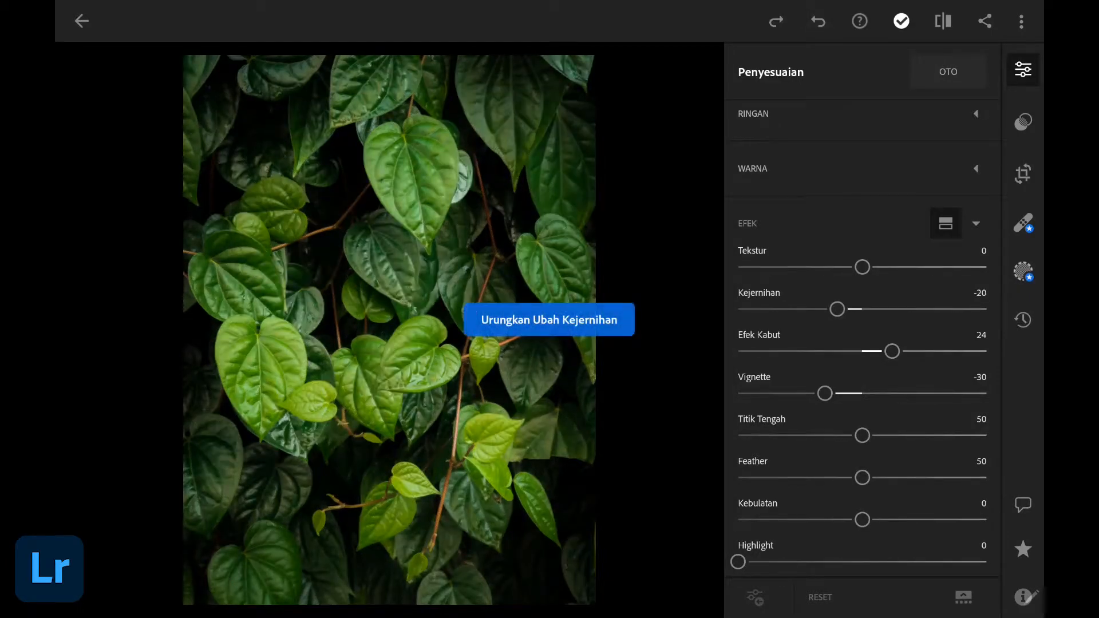
# Step: Try lowering Efek Kabut to -66 on the photo and undo the changes
pyautogui.scroll(-3, 807, 216)
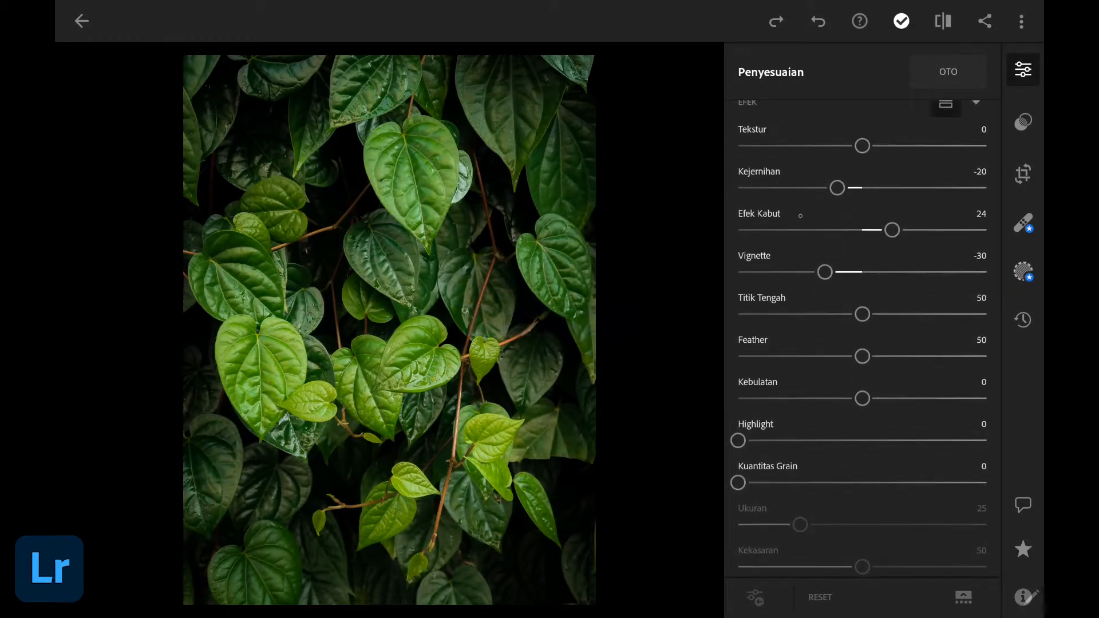
pyautogui.scroll(3, 389, 311)
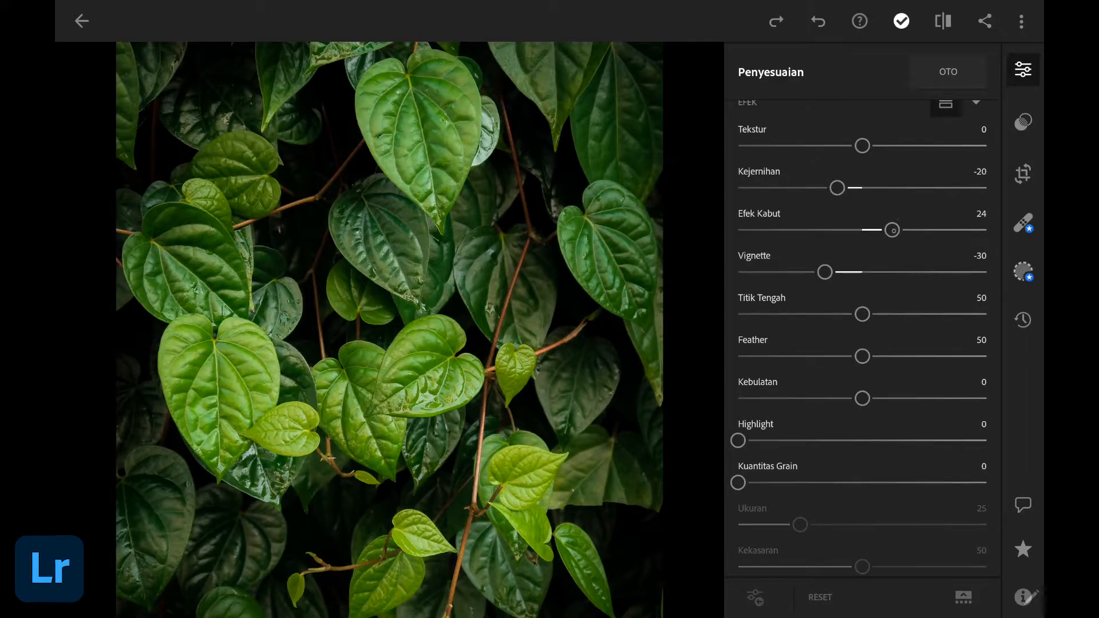
pyautogui.moveTo(891, 230)
pyautogui.mouseDown()
pyautogui.moveTo(914, 229)
pyautogui.moveTo(777, 229)
pyautogui.moveTo(877, 230)
pyautogui.mouseUp()
pyautogui.click(817, 21)
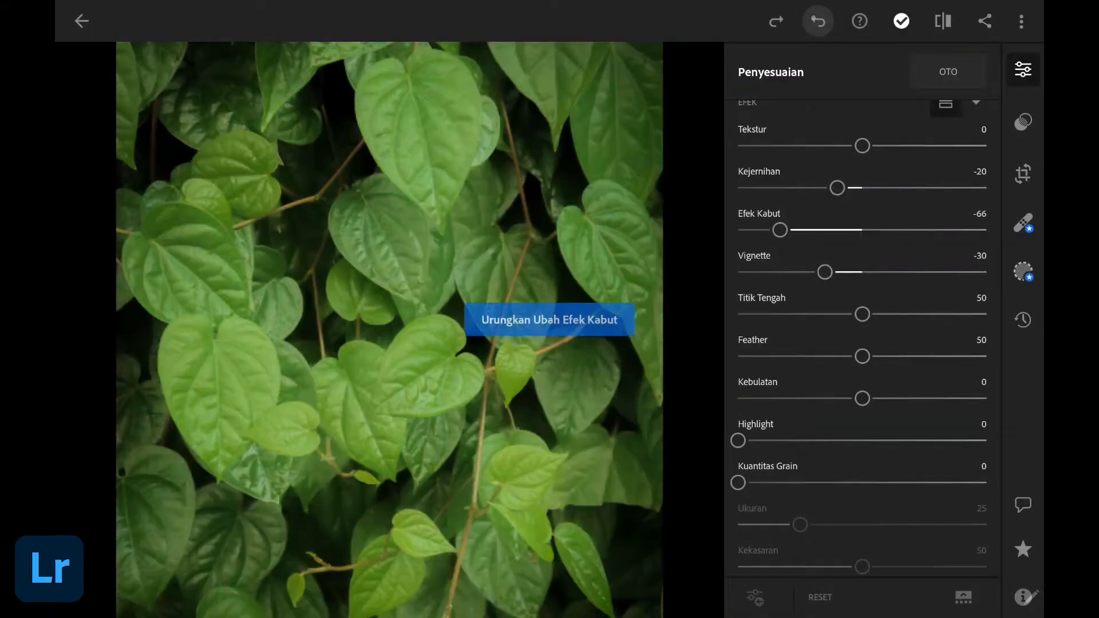
pyautogui.click(817, 21)
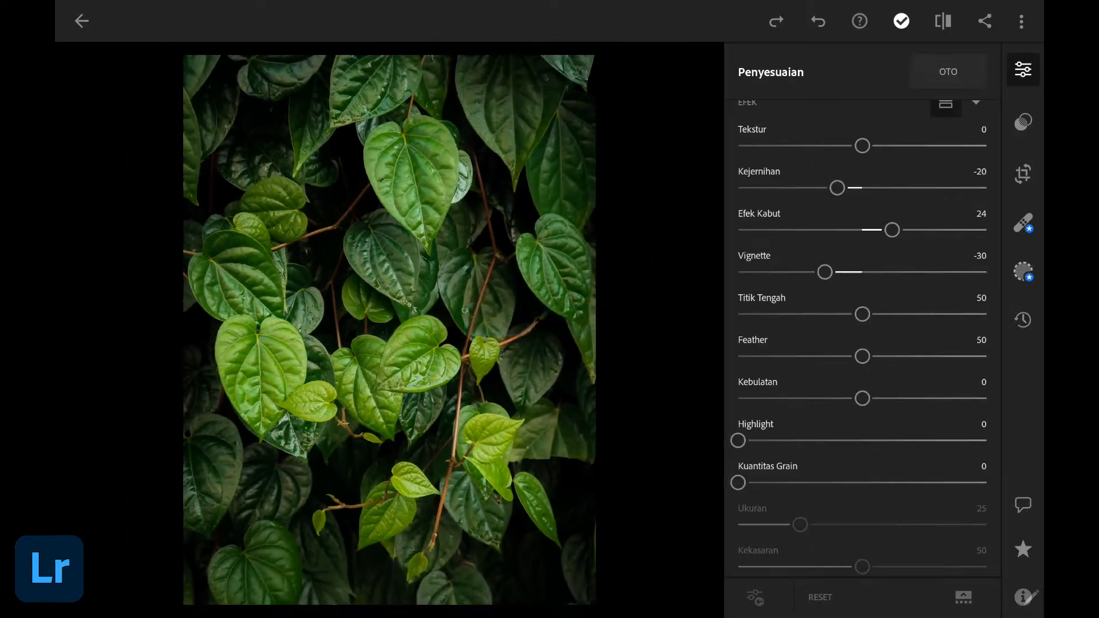
# Step: Review the remaining effect settings and open the export-as options for the photo with the JPG file type
pyautogui.scroll(-3, 861, 343)
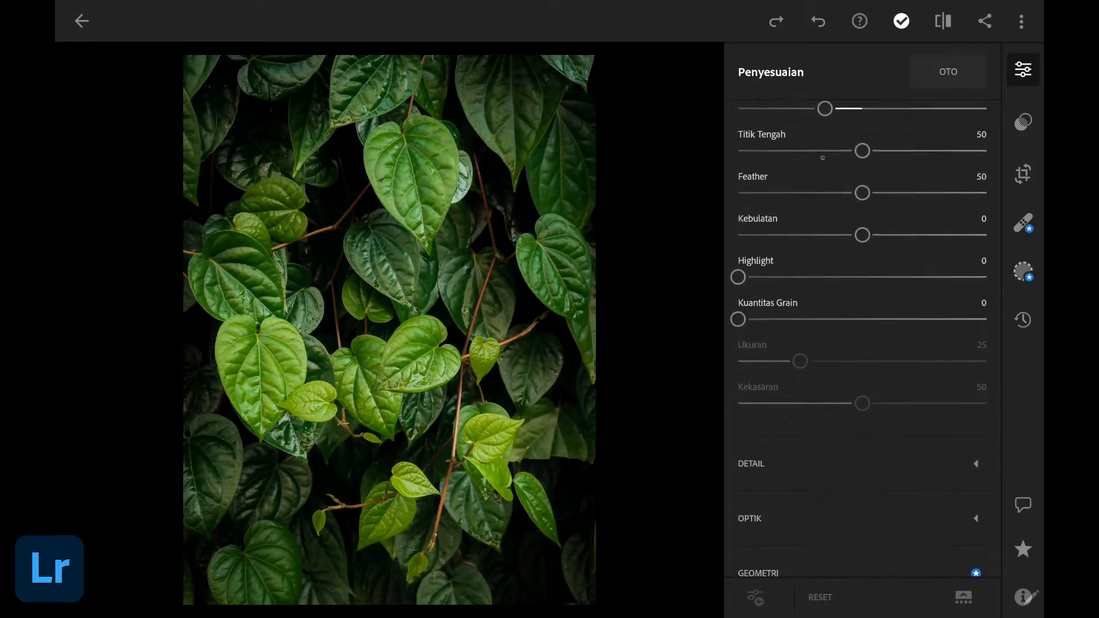
pyautogui.scroll(7, 861, 343)
pyautogui.click(984, 22)
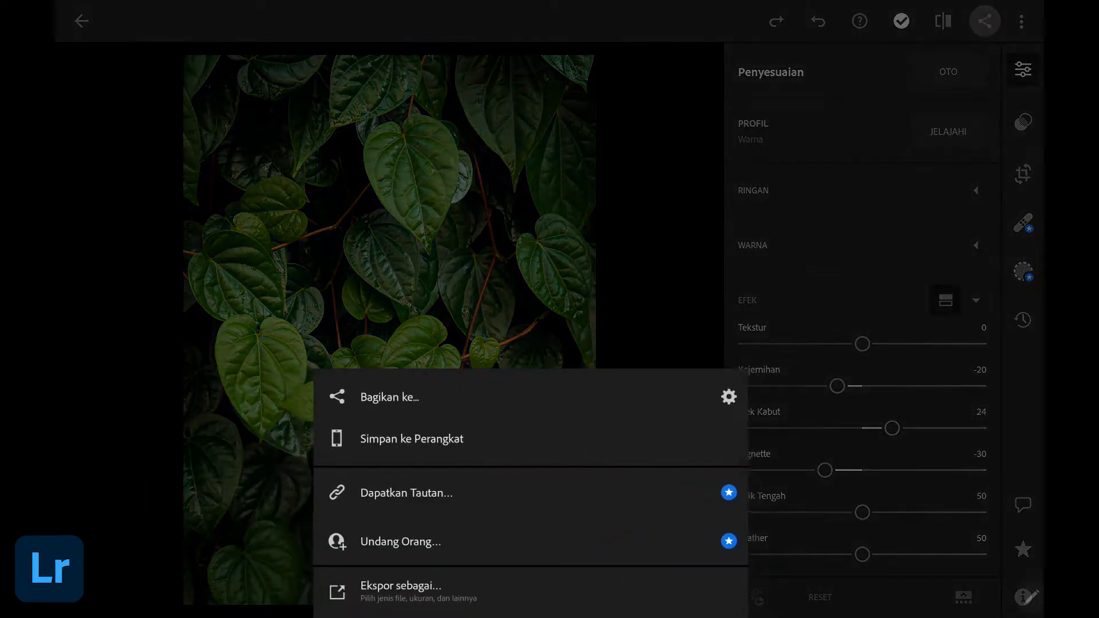
pyautogui.click(426, 584)
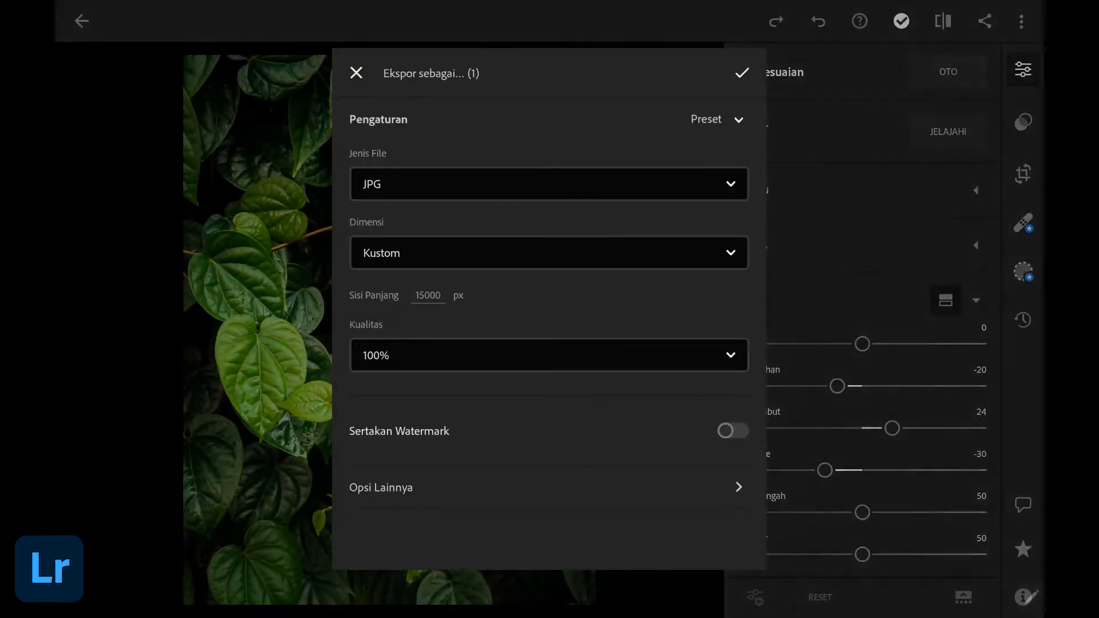
pyautogui.click(597, 243)
pyautogui.click(542, 114)
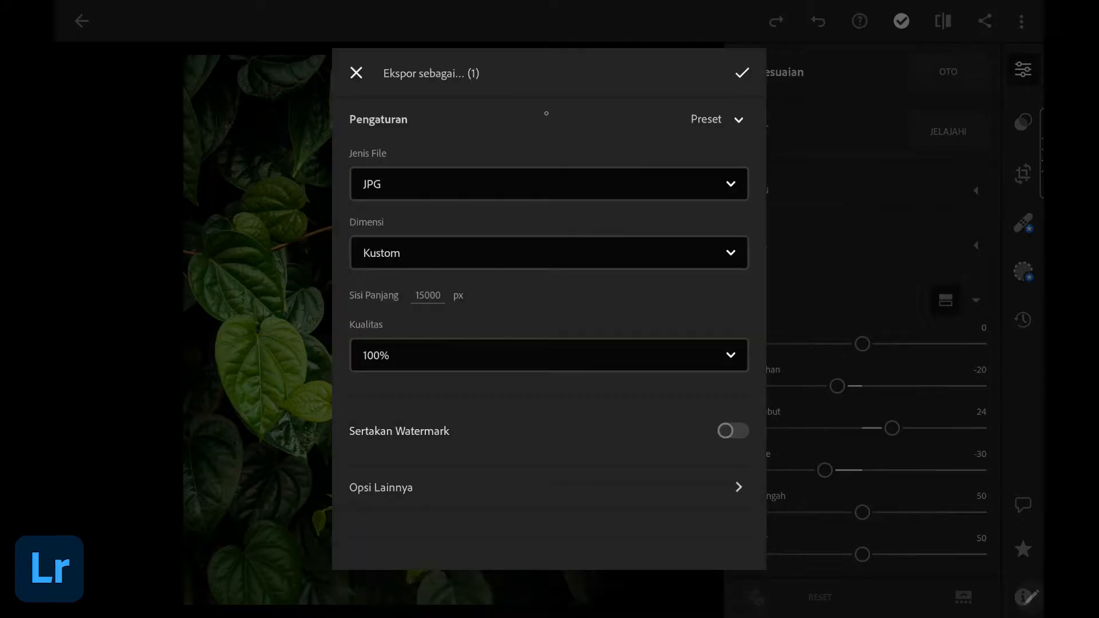
# Step: Examine the export dimension choices and the Sisi Panjang field, keeping Kustom at 15000 px
pyautogui.click(548, 252)
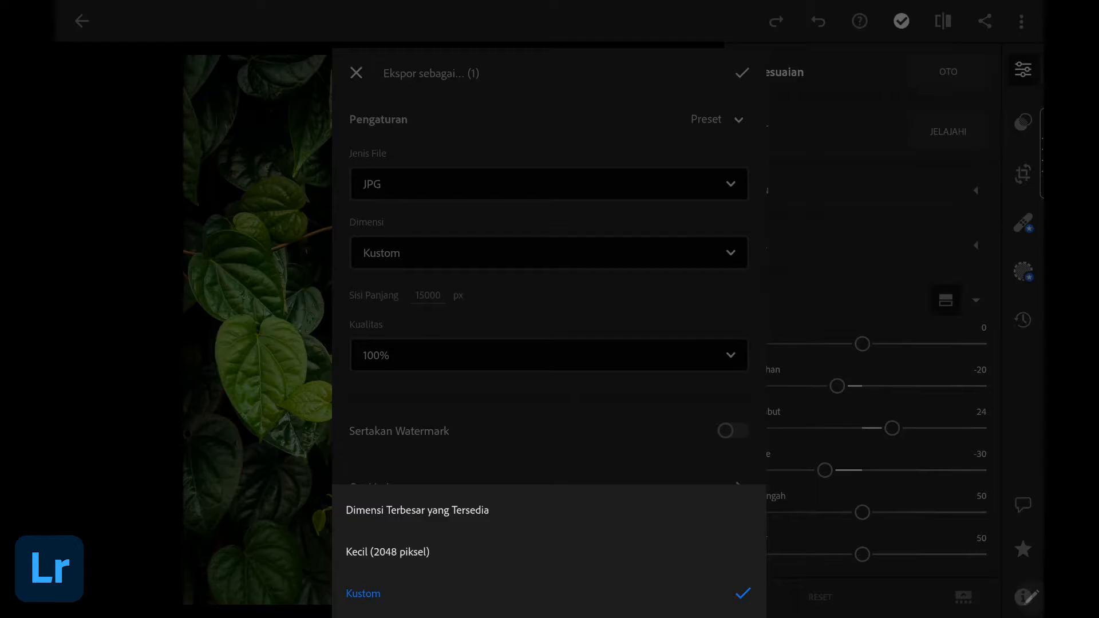
pyautogui.click(439, 292)
pyautogui.click(428, 295)
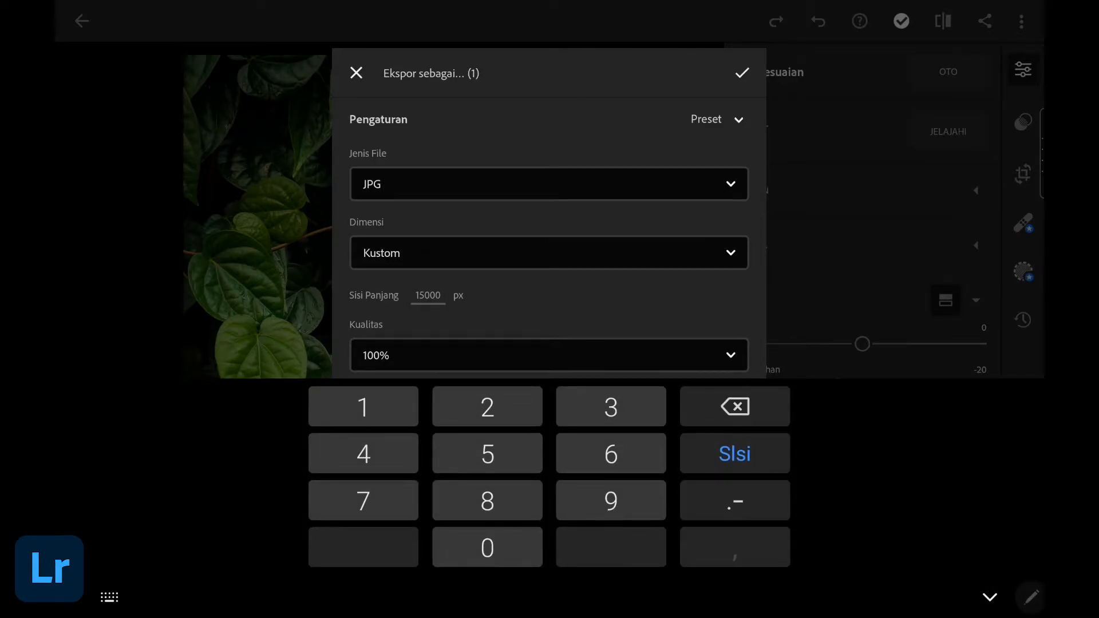
pyautogui.press('Return')
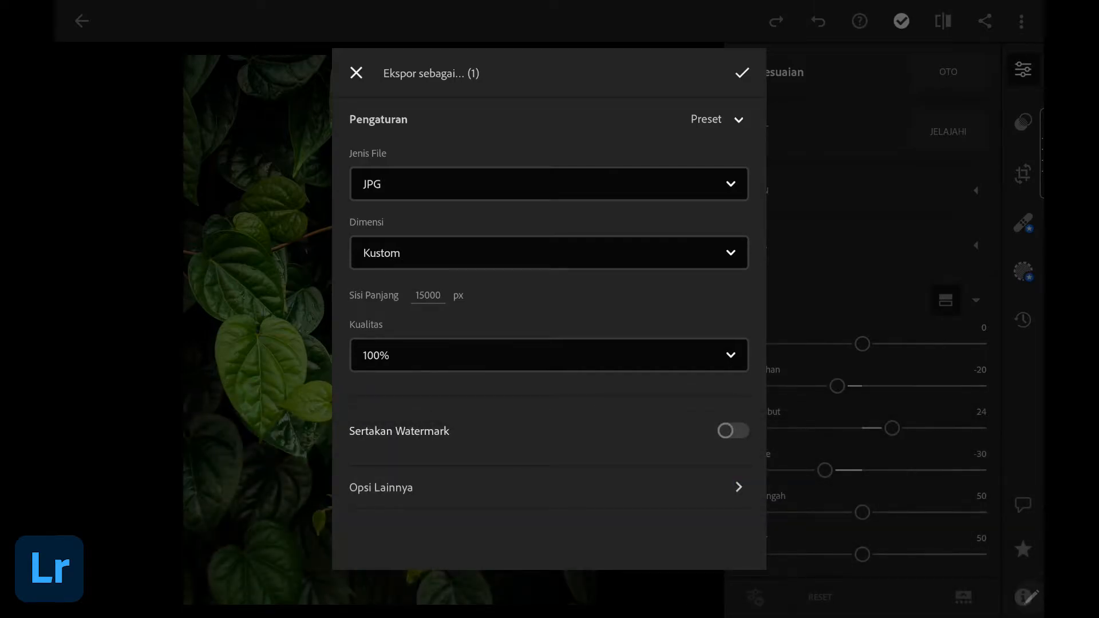
pyautogui.click(439, 295)
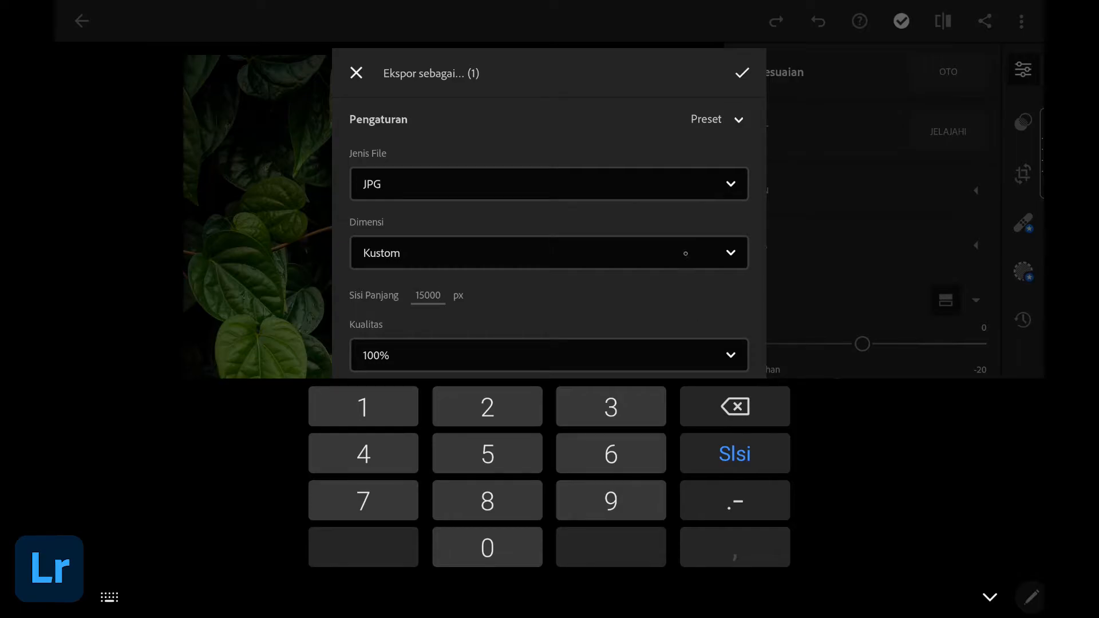
pyautogui.press('Return')
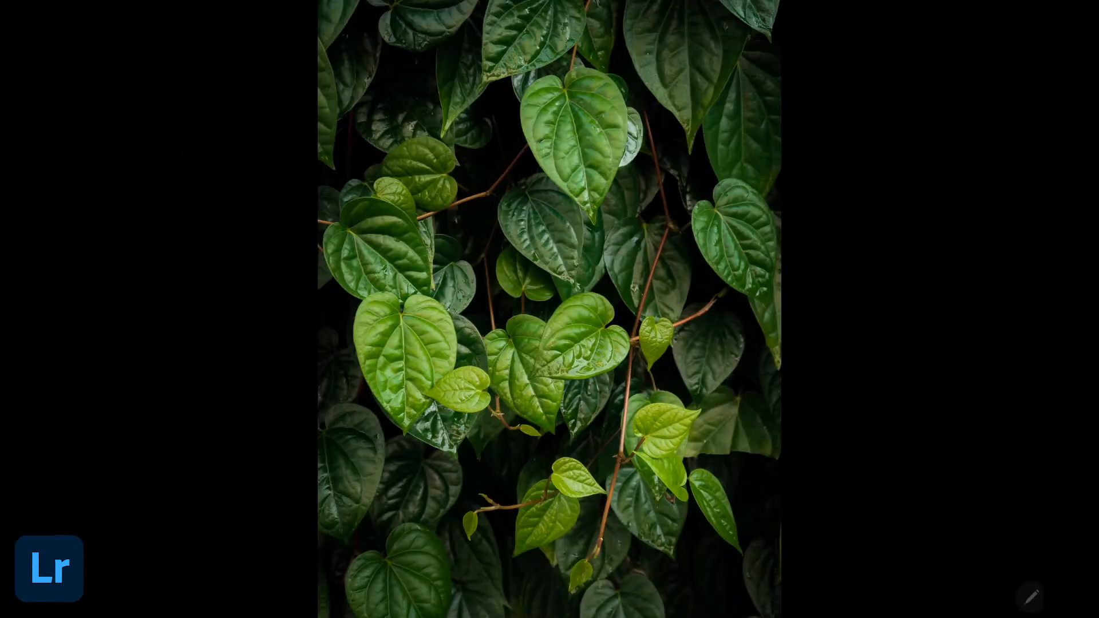
# Step: Examine the exported photo's file details in the gallery, then switch back to Lightroom and leave the export settings
pyautogui.scroll(-5, 550, 309)
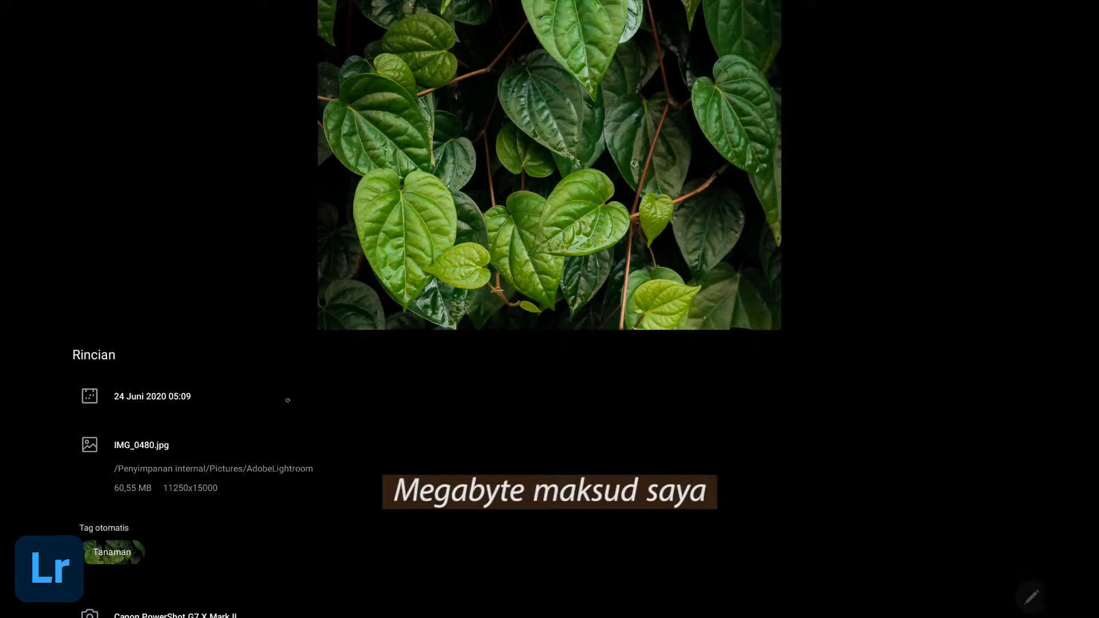
pyautogui.scroll(5, 549, 309)
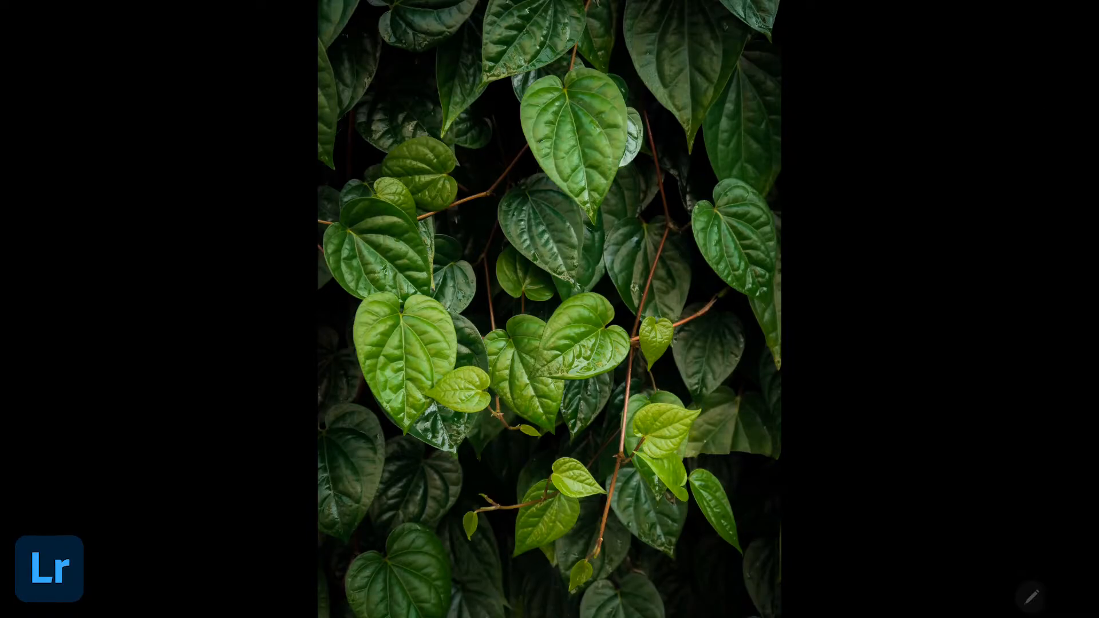
pyautogui.scroll(-5, 550, 309)
pyautogui.hotkey('alt', 'Tab')
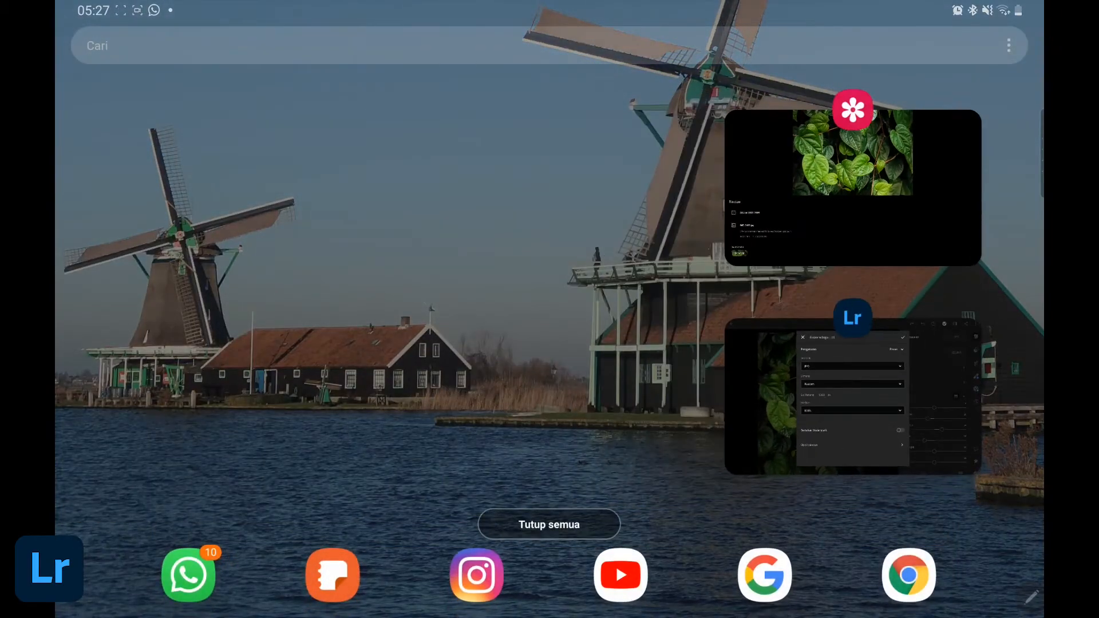
pyautogui.click(852, 395)
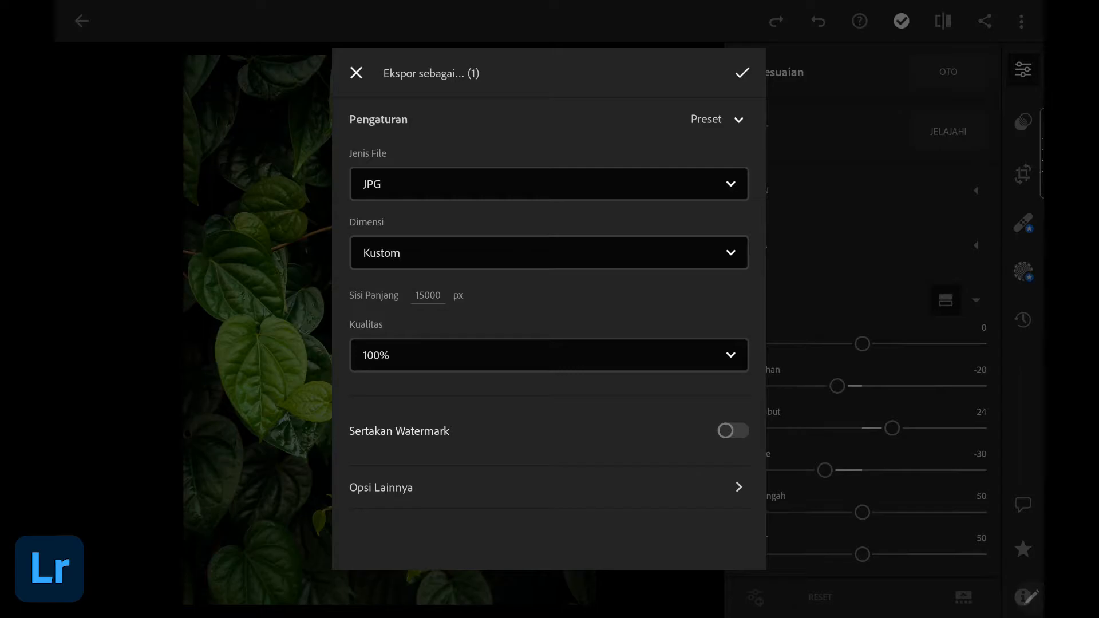
pyautogui.click(356, 73)
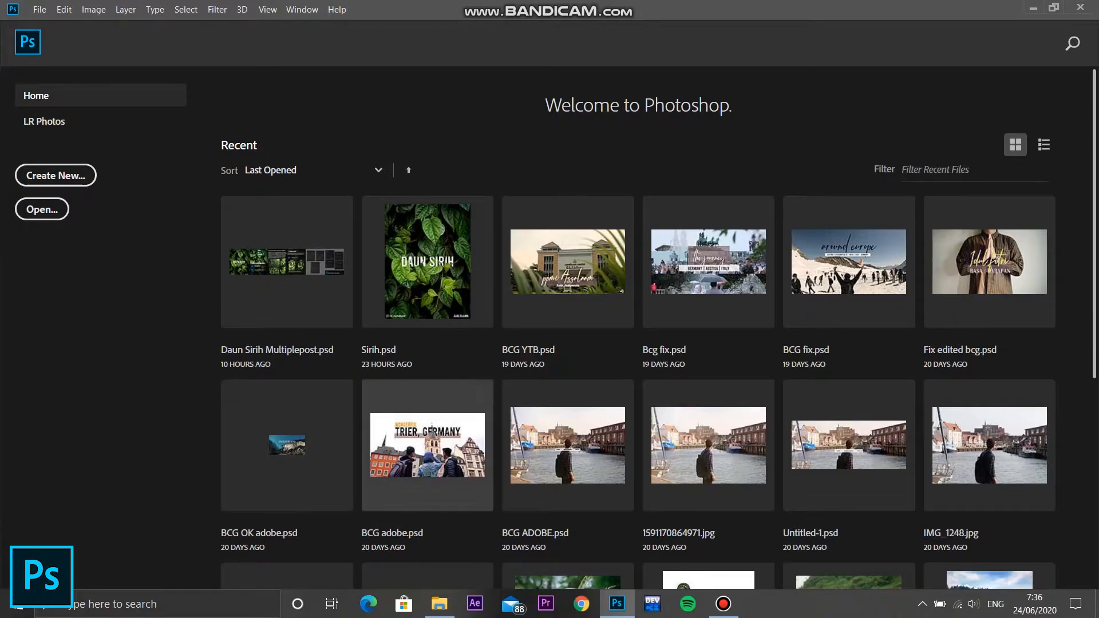
# Step: Switch to File Explorer and examine the image dimensions of IMG_0480 in the Origin folder through its detailed properties
pyautogui.click(439, 603)
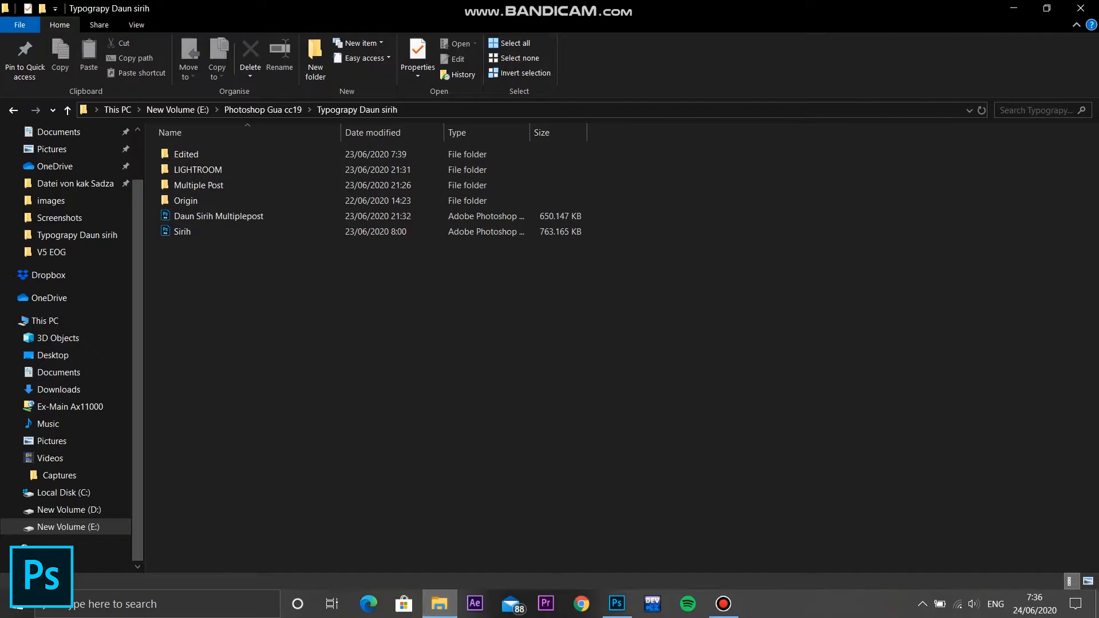
pyautogui.doubleClick(503, 200)
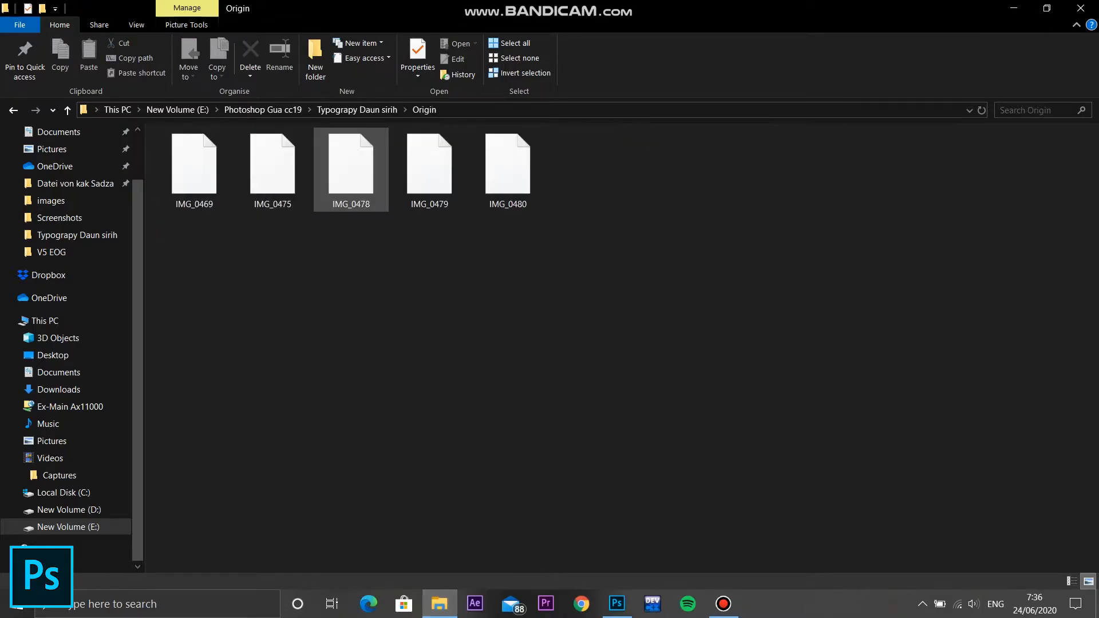
pyautogui.rightClick(492, 152)
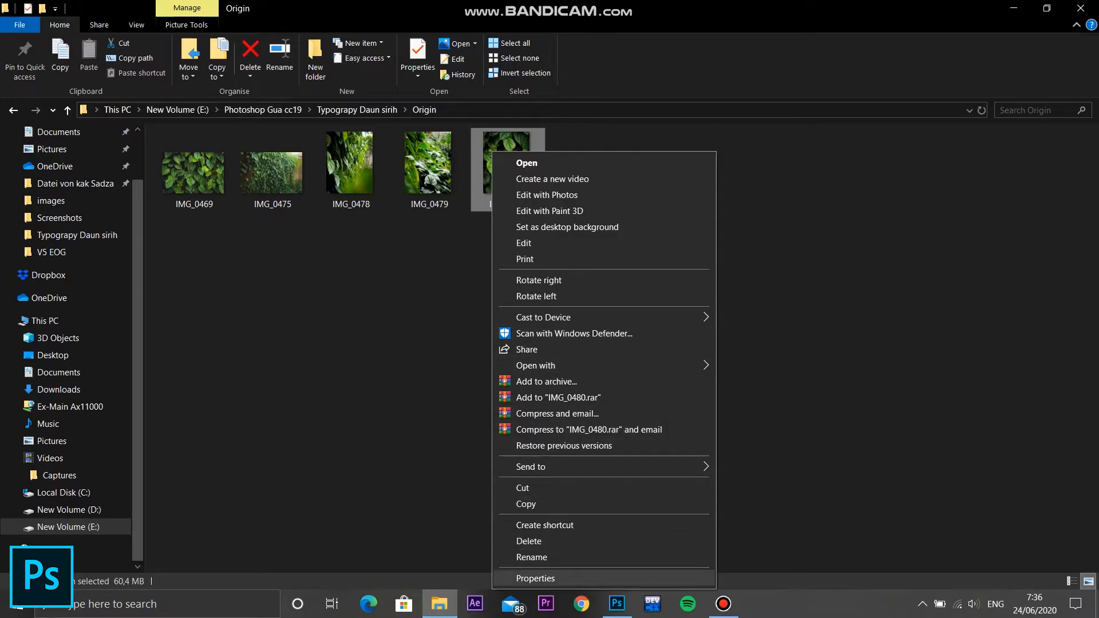
pyautogui.click(535, 578)
pyautogui.click(595, 218)
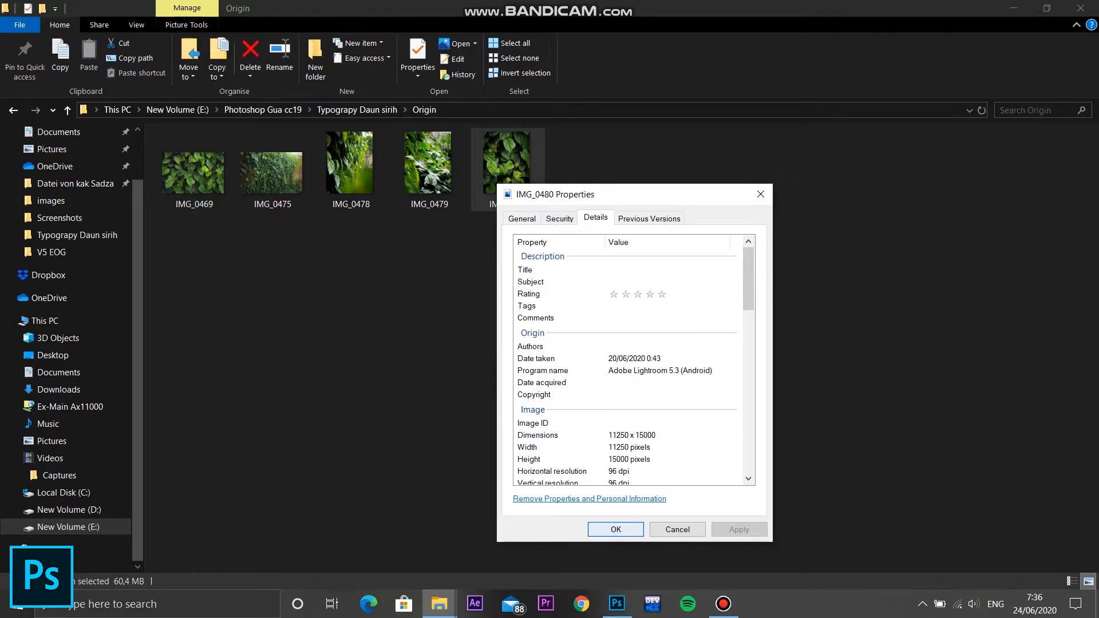
# Step: Switch to Photoshop and create a new 11250 x 15000 pixel portrait document at 300 pixels/inch in RGB with a white background
pyautogui.click(616, 604)
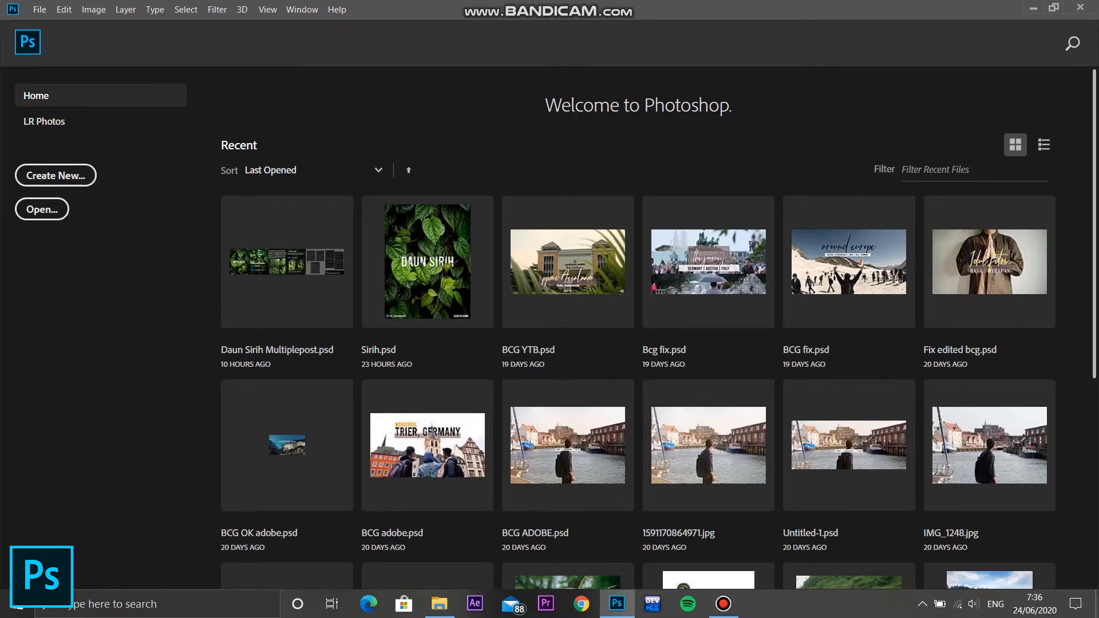
pyautogui.hotkey('ctrl', 'n')
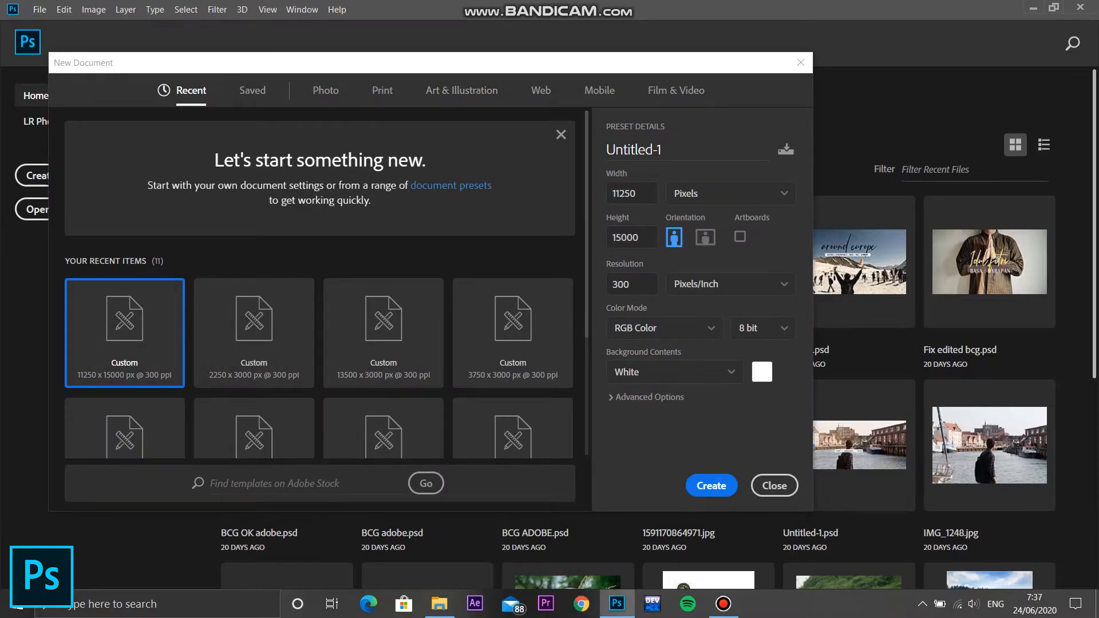
pyautogui.click(632, 194)
pyautogui.click(631, 237)
pyautogui.click(730, 194)
pyautogui.click(730, 193)
pyautogui.click(561, 135)
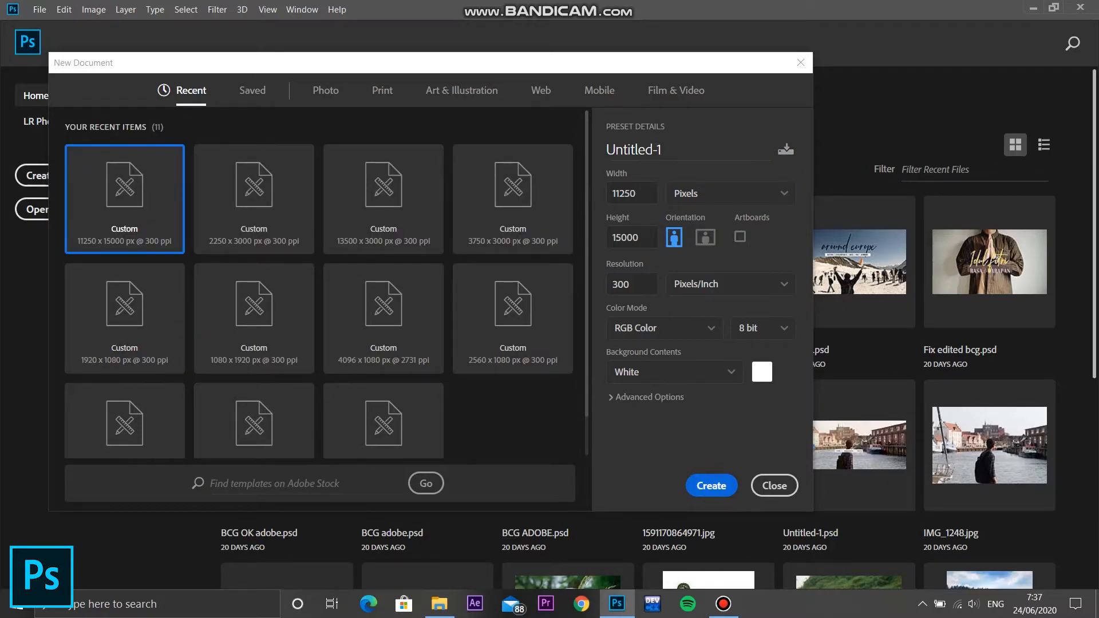
pyautogui.click(711, 485)
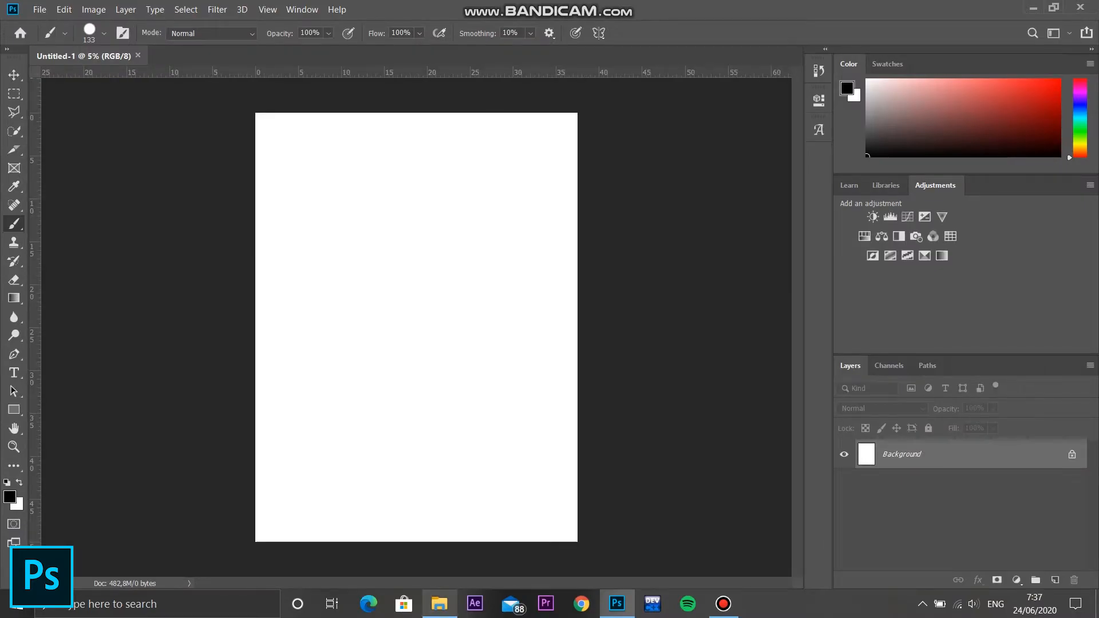
# Step: Place IMG_0480 from the Origin folder in File Explorer into the blank Photoshop document
pyautogui.click(439, 604)
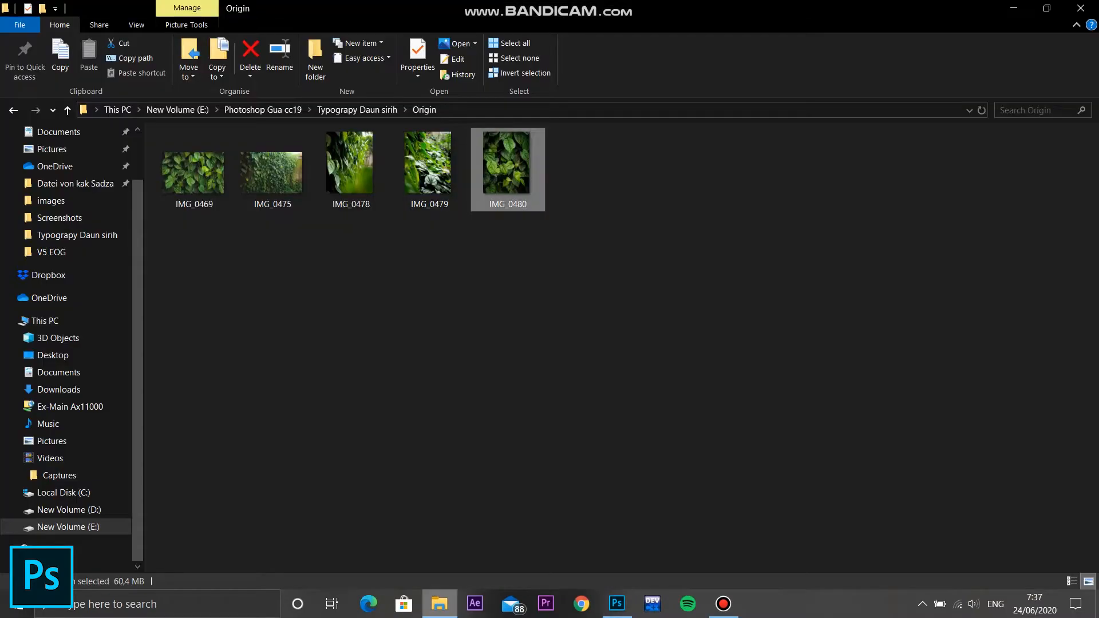
pyautogui.click(515, 309)
pyautogui.click(507, 169)
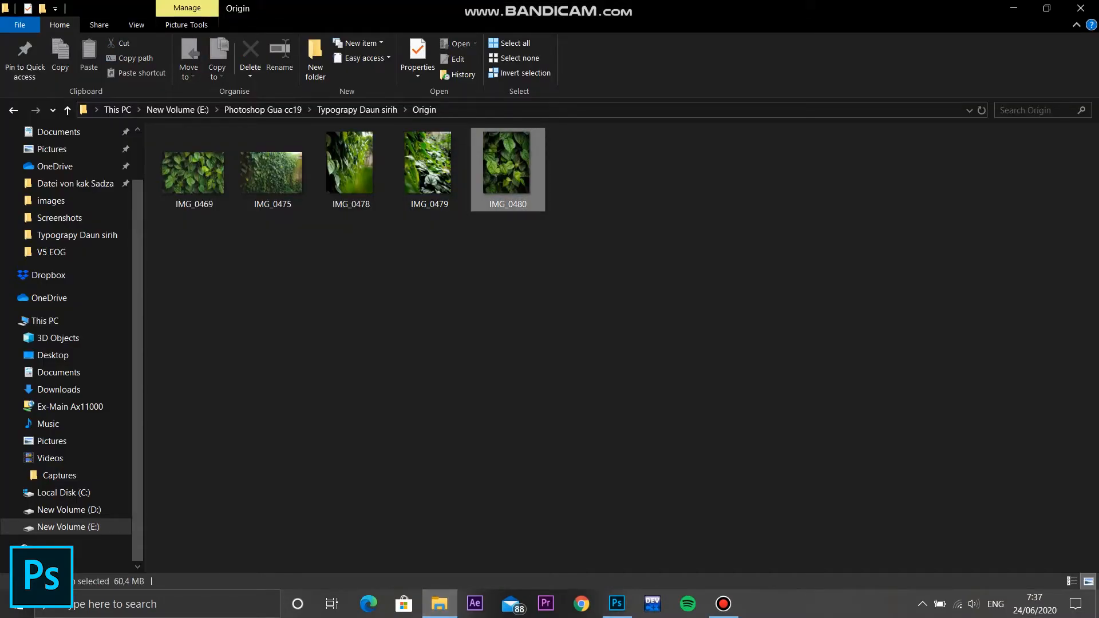
pyautogui.moveTo(507, 169); pyautogui.dragTo(410, 321)
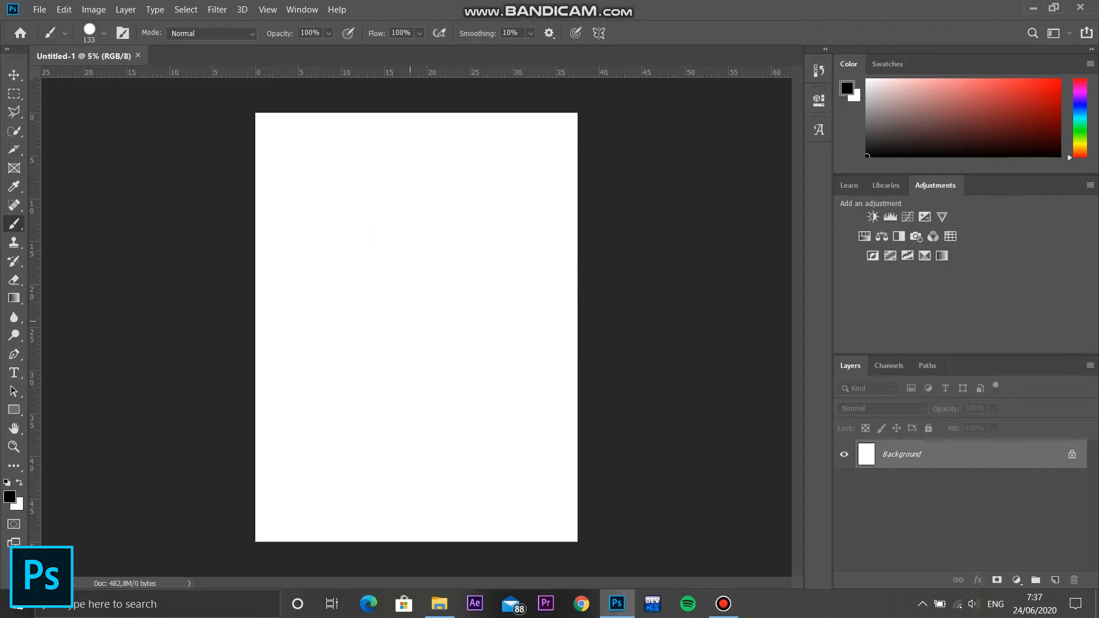
# Step: Add the white text "DAUN SIRIH" over the middle of the leaf photo in Bebas Regular at 450 pt
pyautogui.press('t')
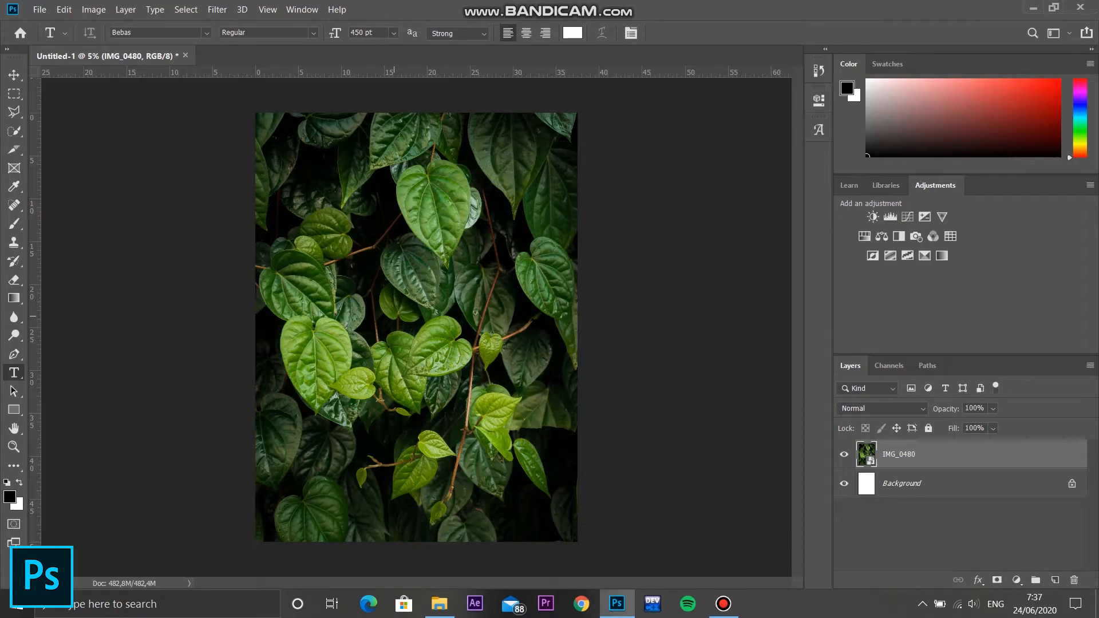
pyautogui.click(342, 334)
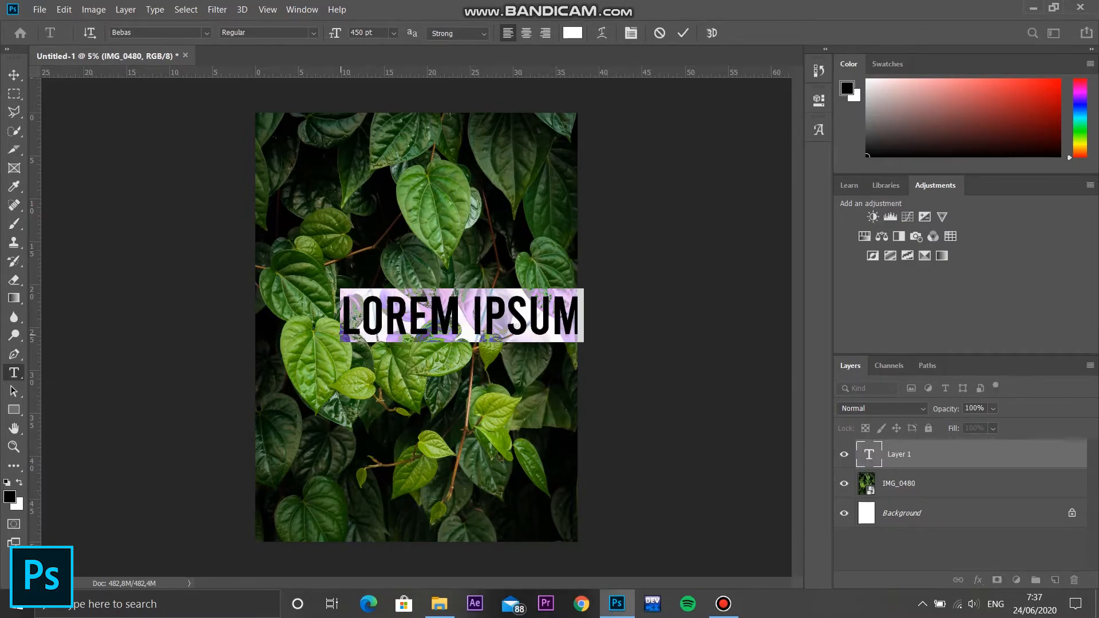
pyautogui.write('DAUN SIRIH')
pyautogui.hotkey('ctrl', 'Return')
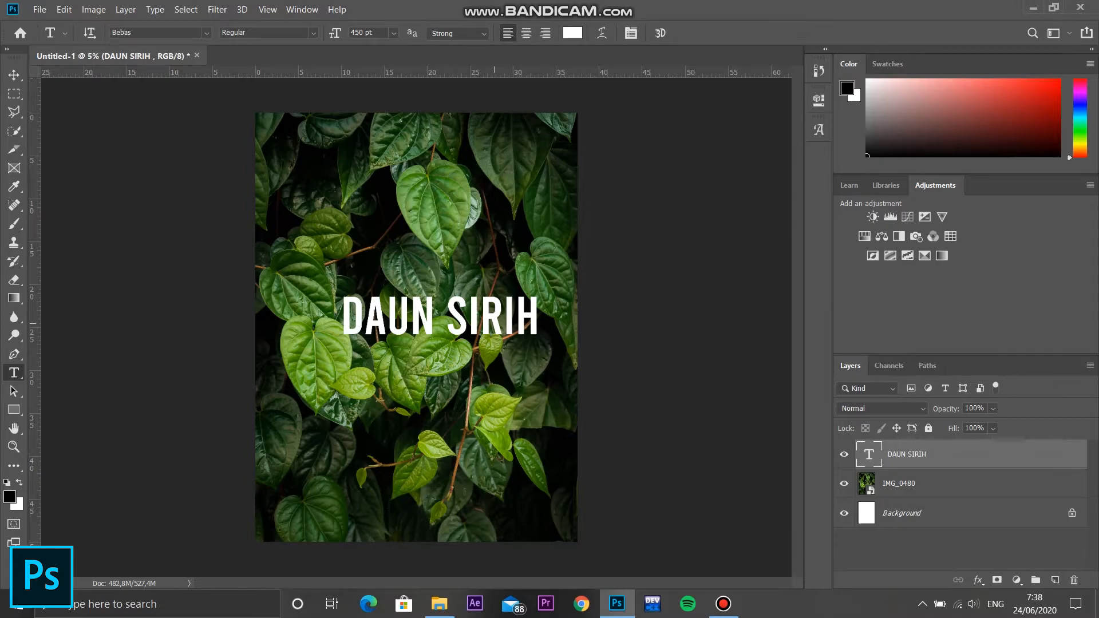
# Step: Move the DAUN SIRIH text slightly down and to the left, toward the centre of the photo
pyautogui.moveTo(539, 325)
pyautogui.mouseDown()
pyautogui.moveTo(505, 324)
pyautogui.moveTo(530, 320)
pyautogui.mouseUp()
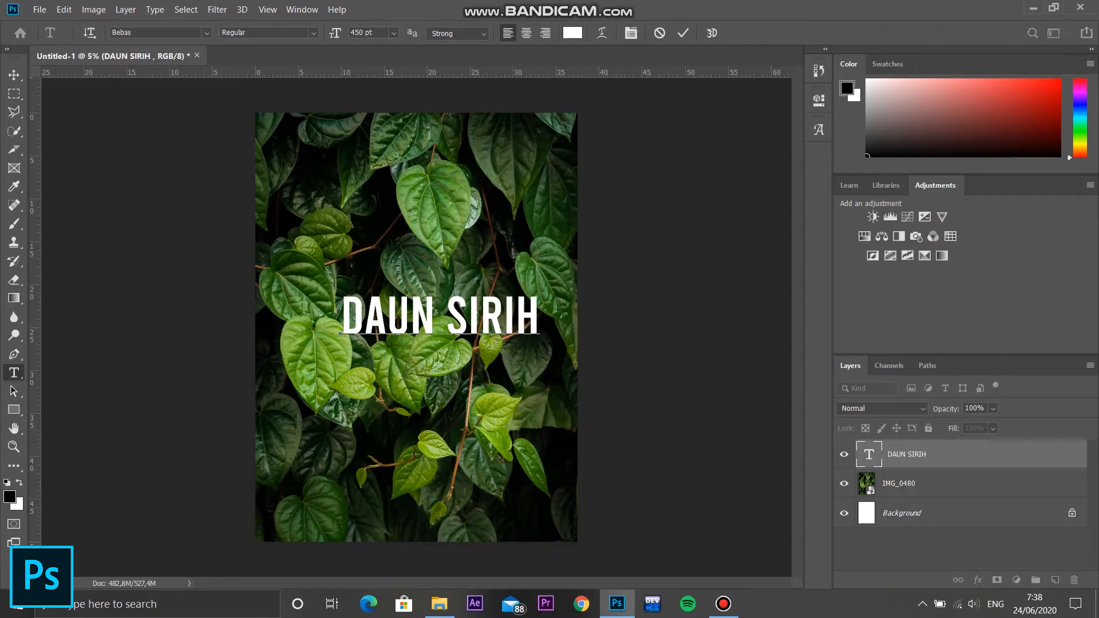
pyautogui.click(13, 75)
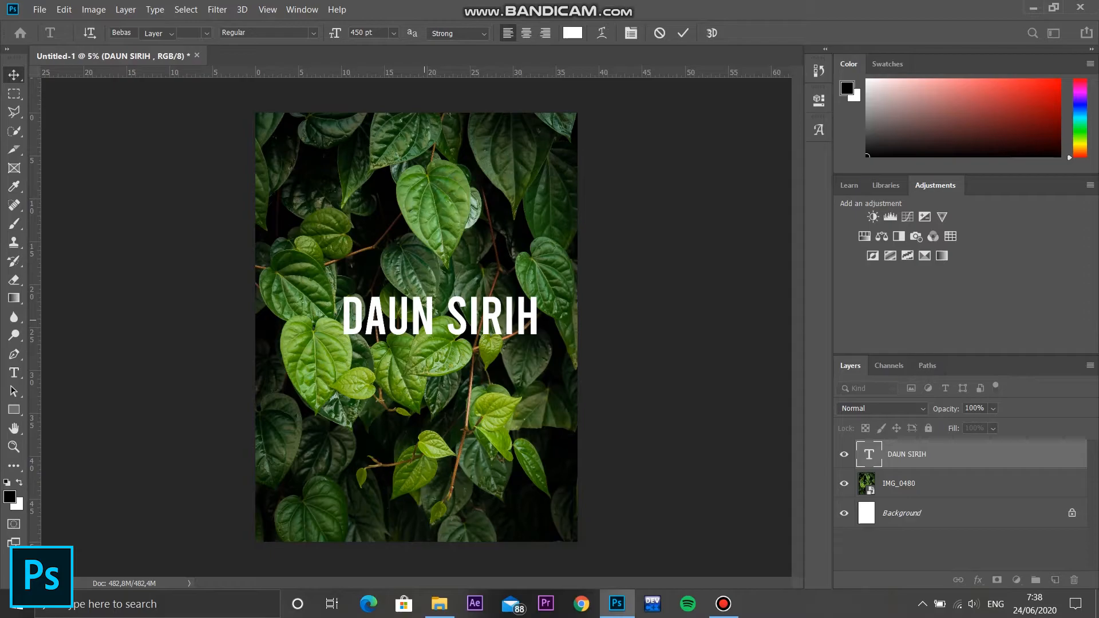
pyautogui.moveTo(424, 319); pyautogui.dragTo(404, 332)
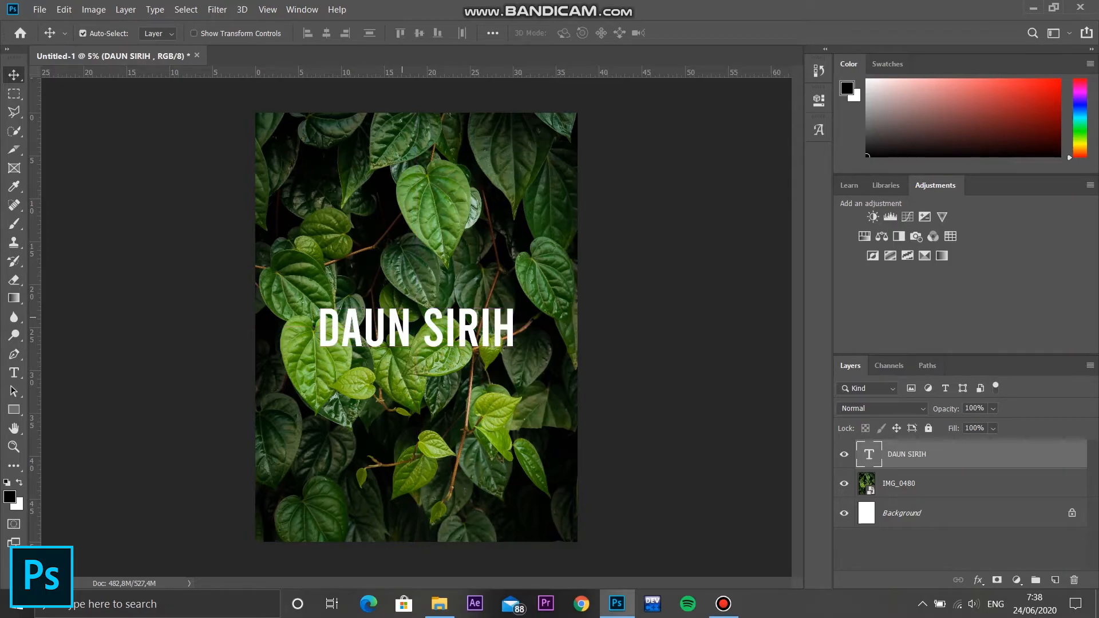
# Step: Add a white layer mask to the DAUN SIRIH text layer
pyautogui.hotkey('ctrl', '+')
pyautogui.hotkey('ctrl', '+')
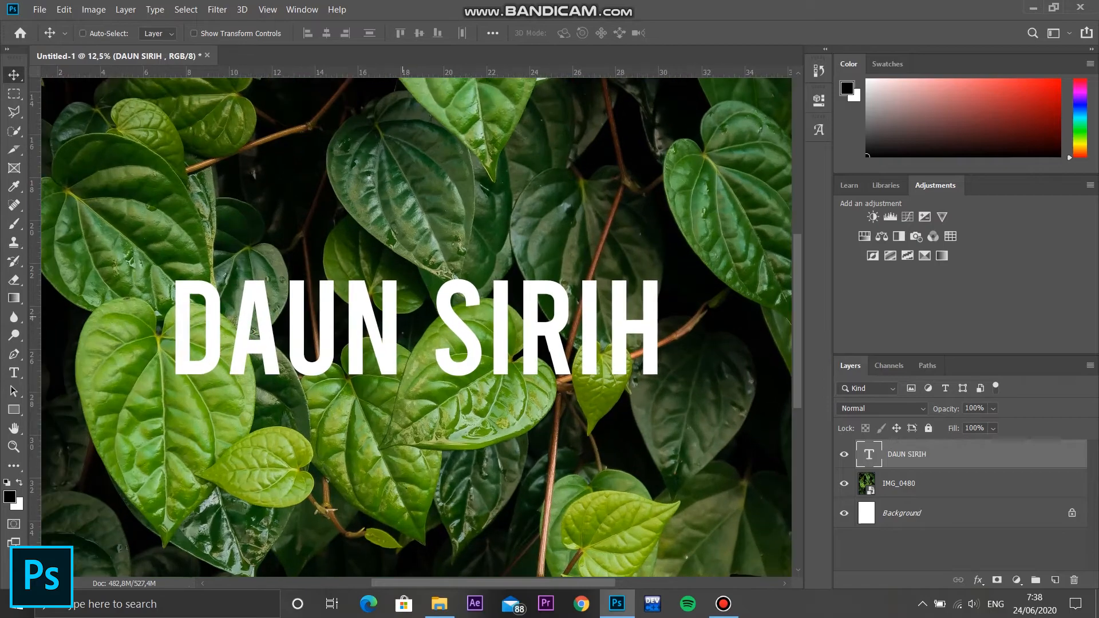
pyautogui.hotkey('ctrl', '+')
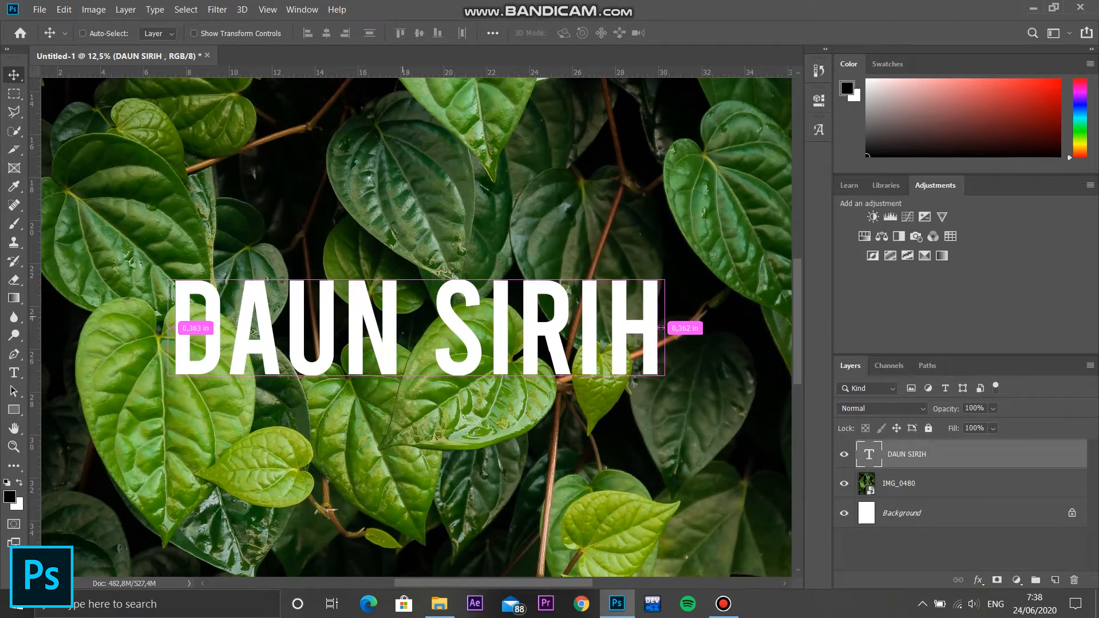
pyautogui.hotkey('ctrl', '+')
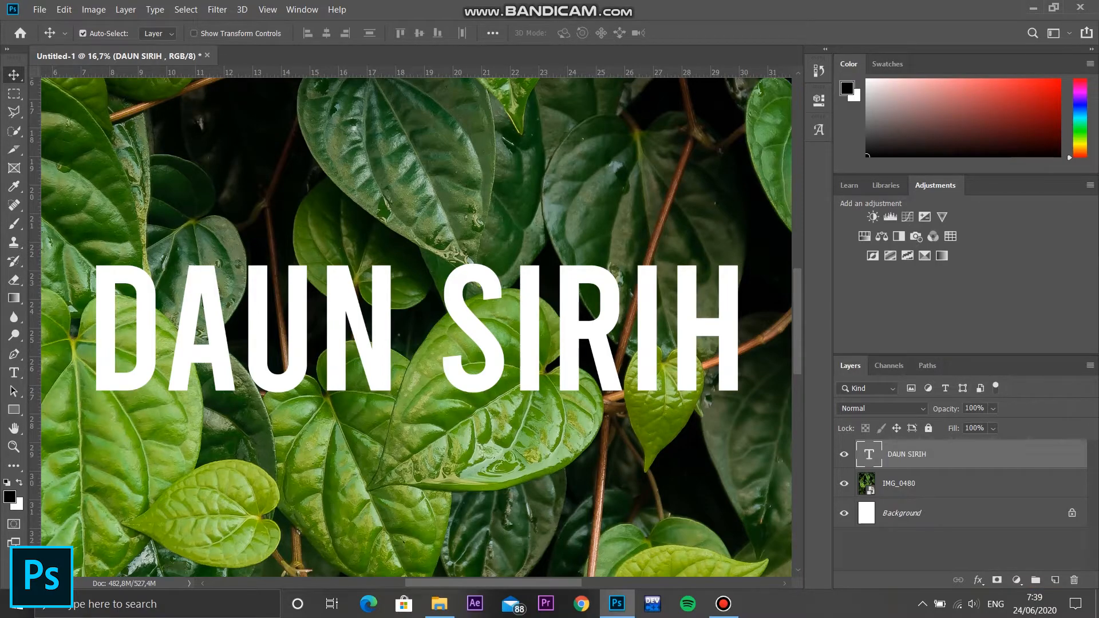
pyautogui.click(967, 483)
pyautogui.click(967, 455)
pyautogui.click(996, 580)
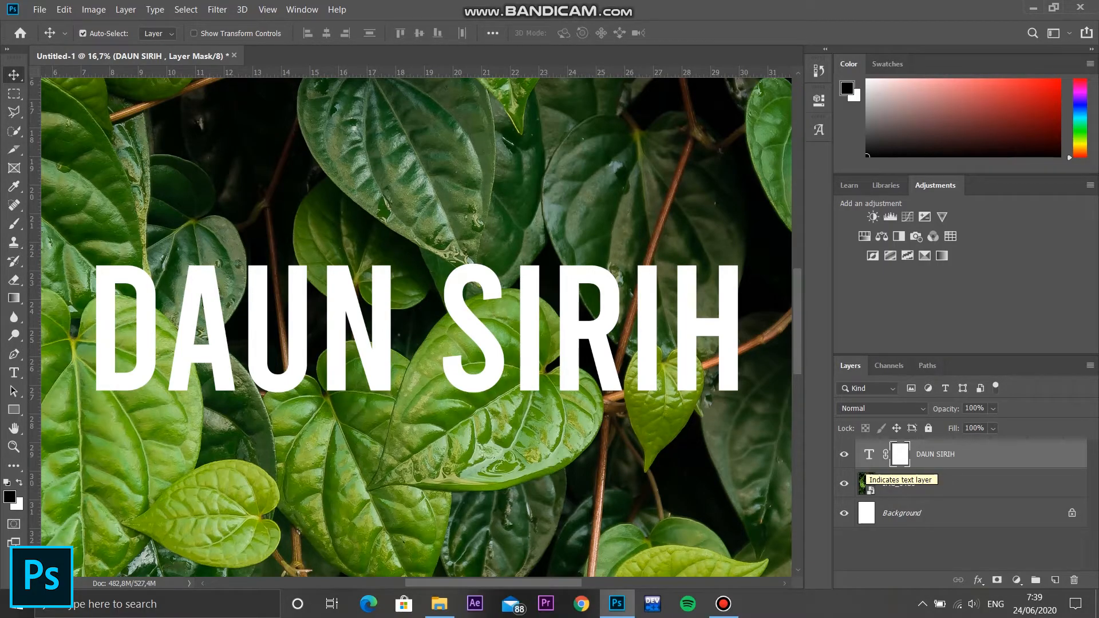
# Step: Lower the DAUN SIRIH text layer's opacity to 40%
pyautogui.click(869, 453)
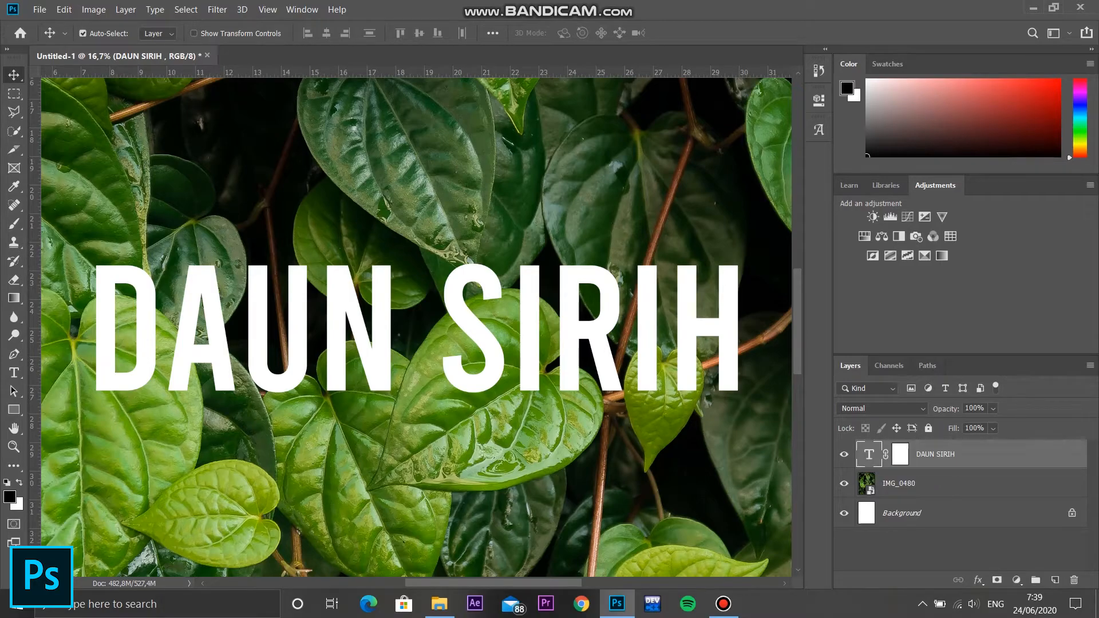
pyautogui.click(993, 408)
pyautogui.moveTo(1007, 424); pyautogui.dragTo(969, 425)
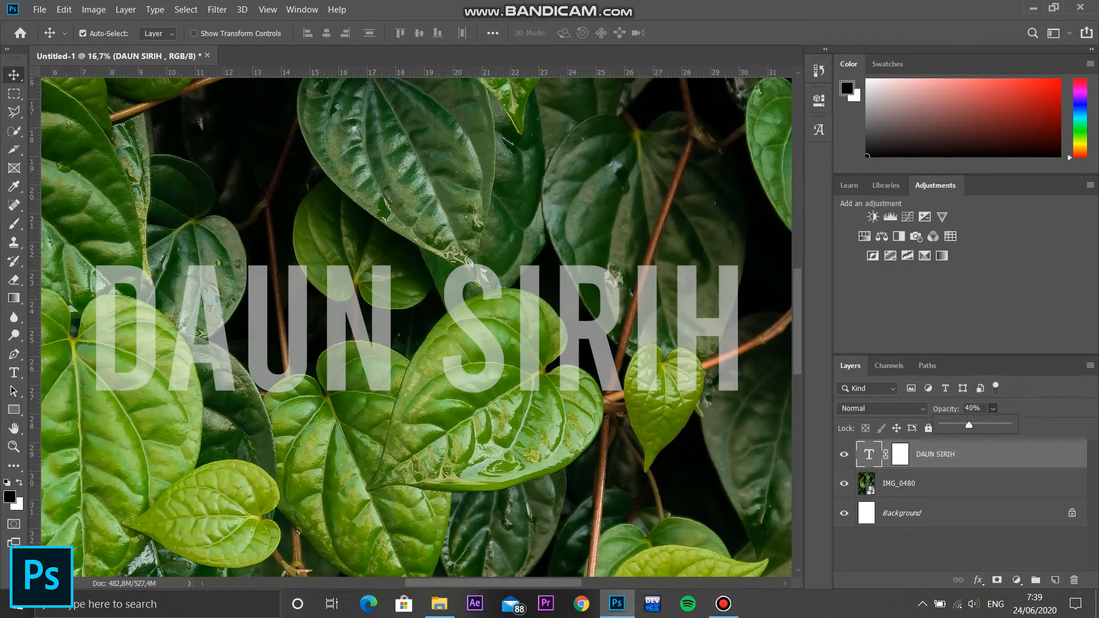
# Step: With the text layer's mask active, trace a closed Pen path around the bright leaf's edge where it overlaps the A's lower left leg
pyautogui.click(899, 454)
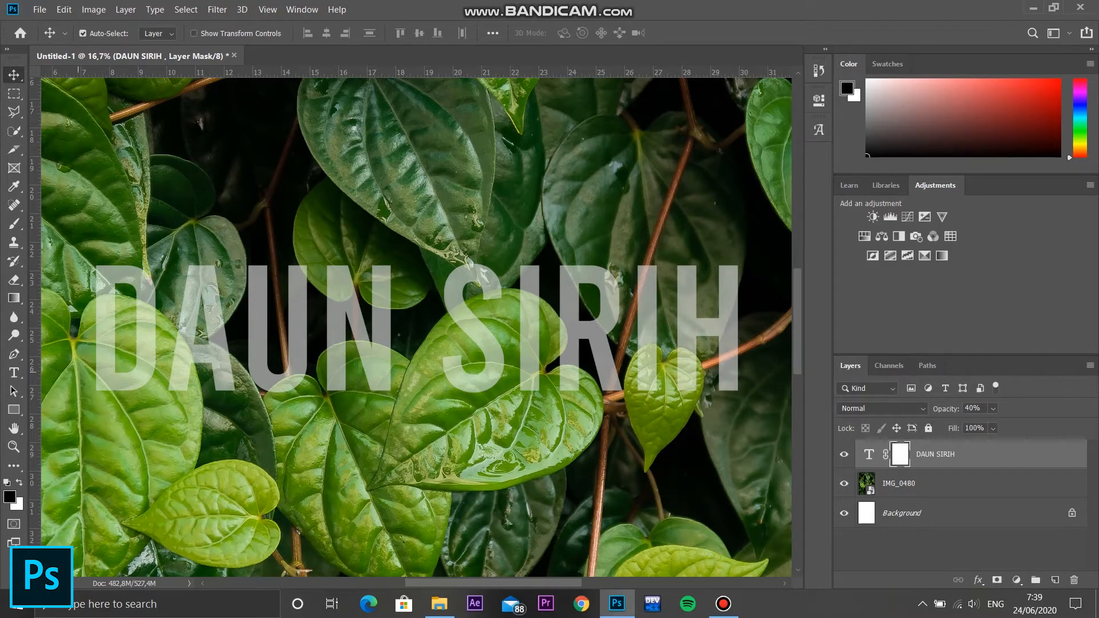
pyautogui.click(14, 354)
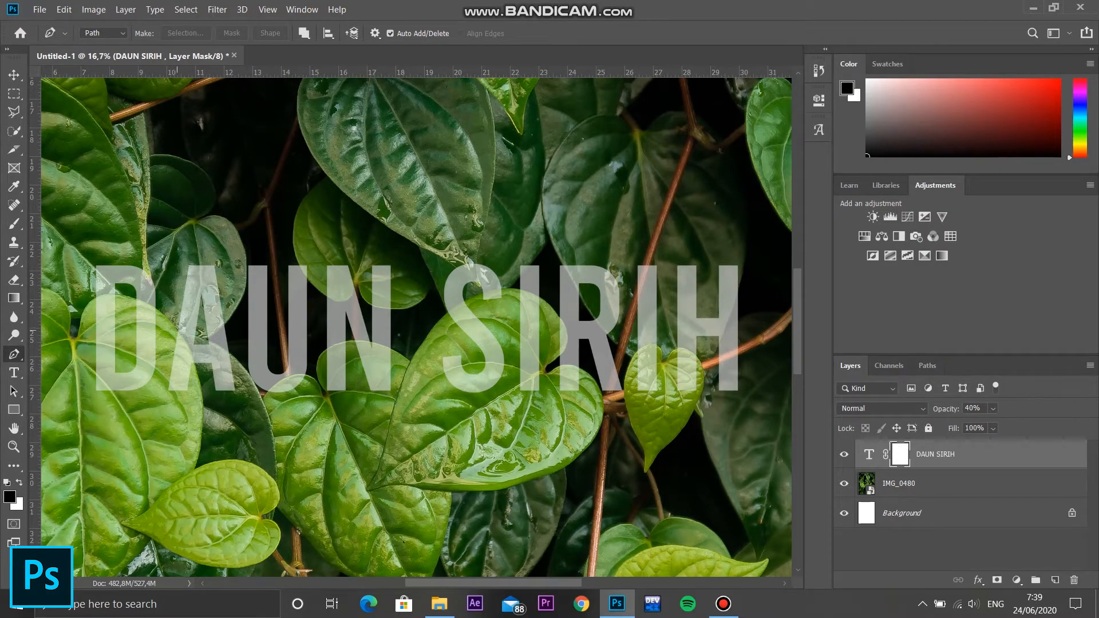
pyautogui.click(177, 330)
pyautogui.click(185, 342)
pyautogui.click(191, 354)
pyautogui.click(196, 368)
pyautogui.click(200, 397)
pyautogui.click(155, 421)
pyautogui.click(177, 330)
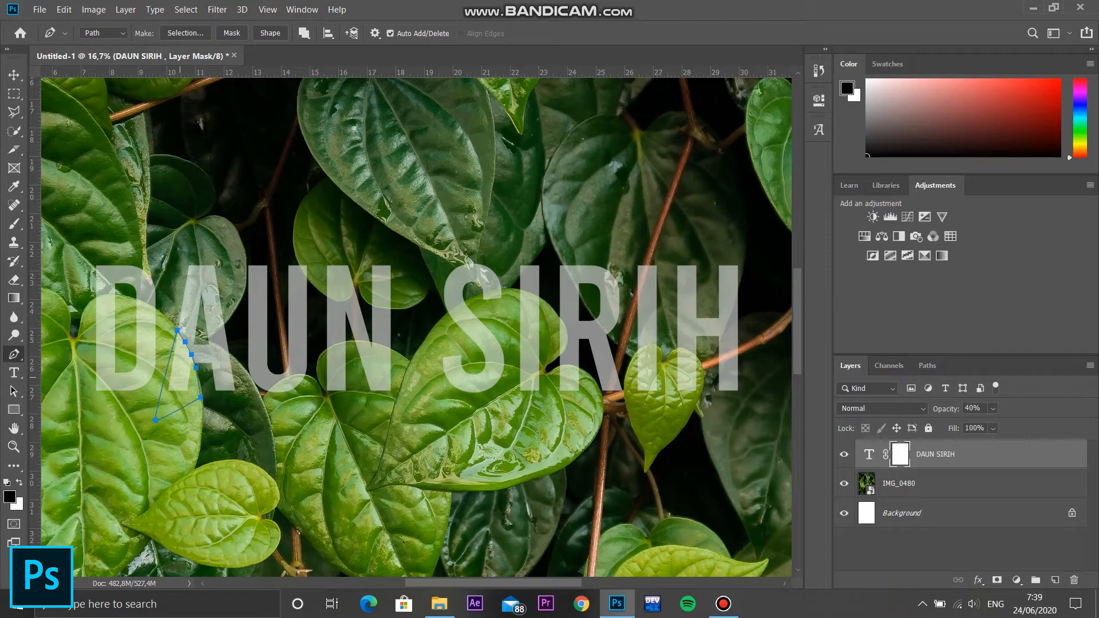
# Step: Convert the path into a selection and fill it with black on the text mask to hide that part of the A, then deselect
pyautogui.rightClick(180, 61)
pyautogui.click(226, 120)
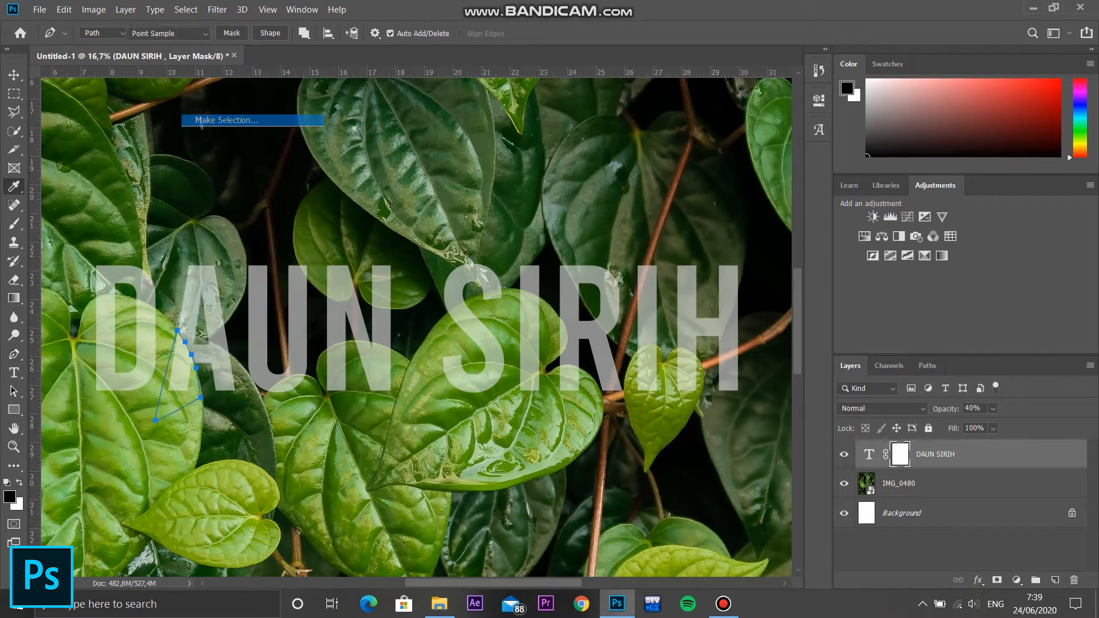
pyautogui.click(620, 150)
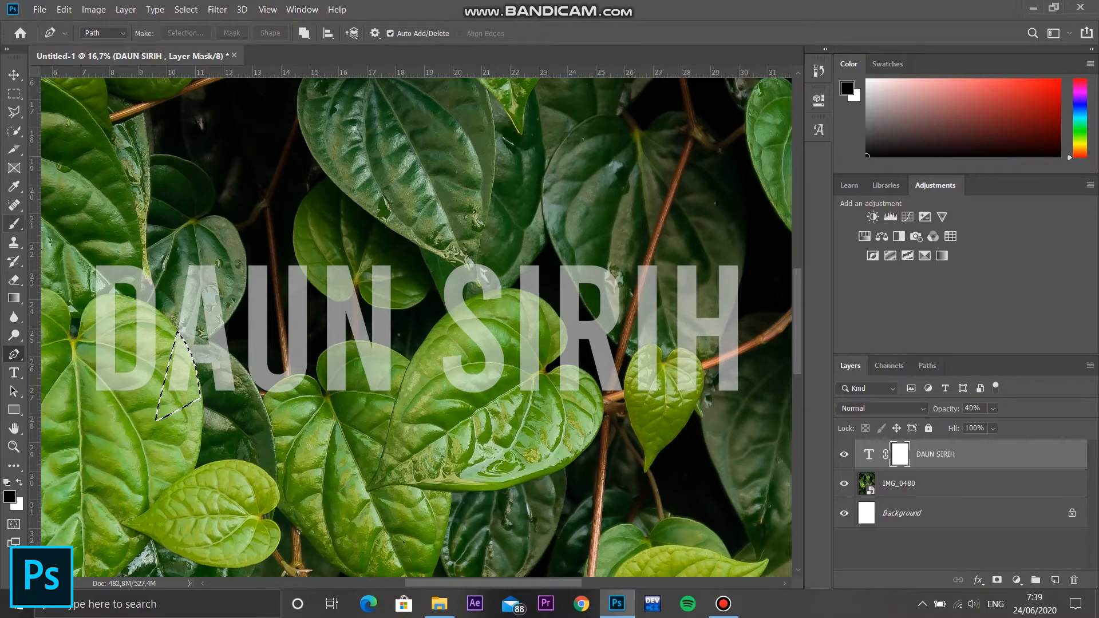
pyautogui.click(14, 224)
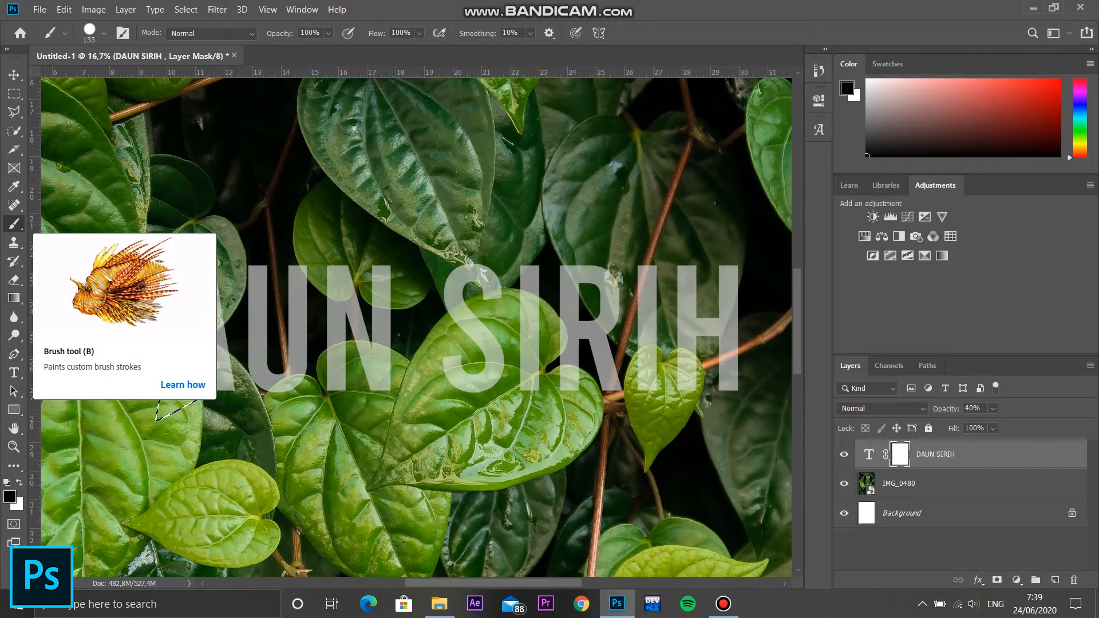
pyautogui.click(104, 32)
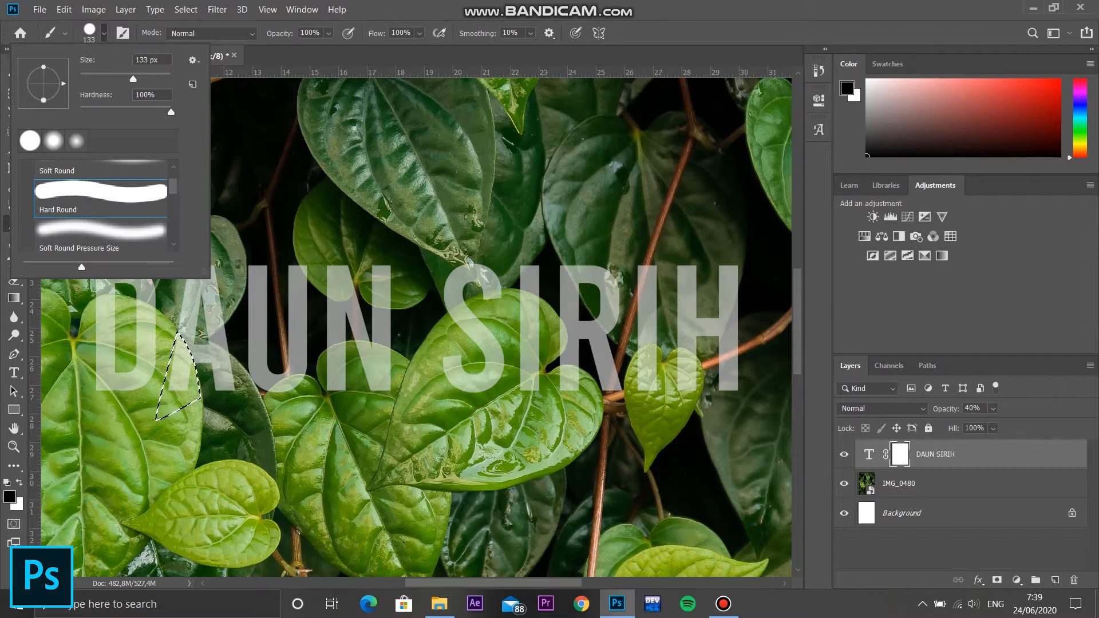
pyautogui.press('Return')
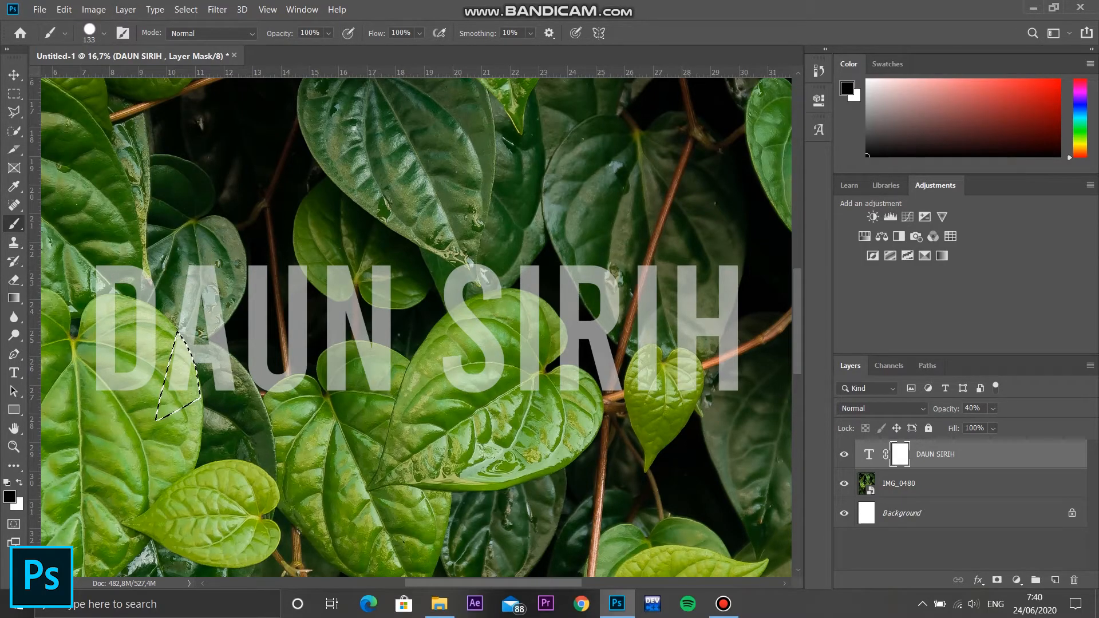
pyautogui.click(104, 33)
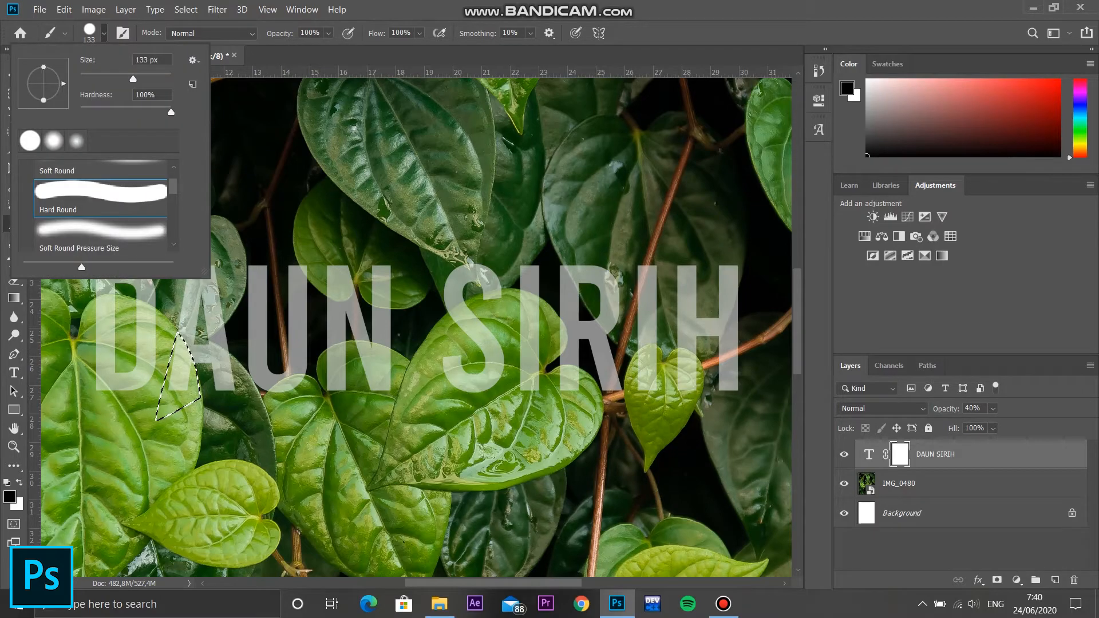
pyautogui.press('Return')
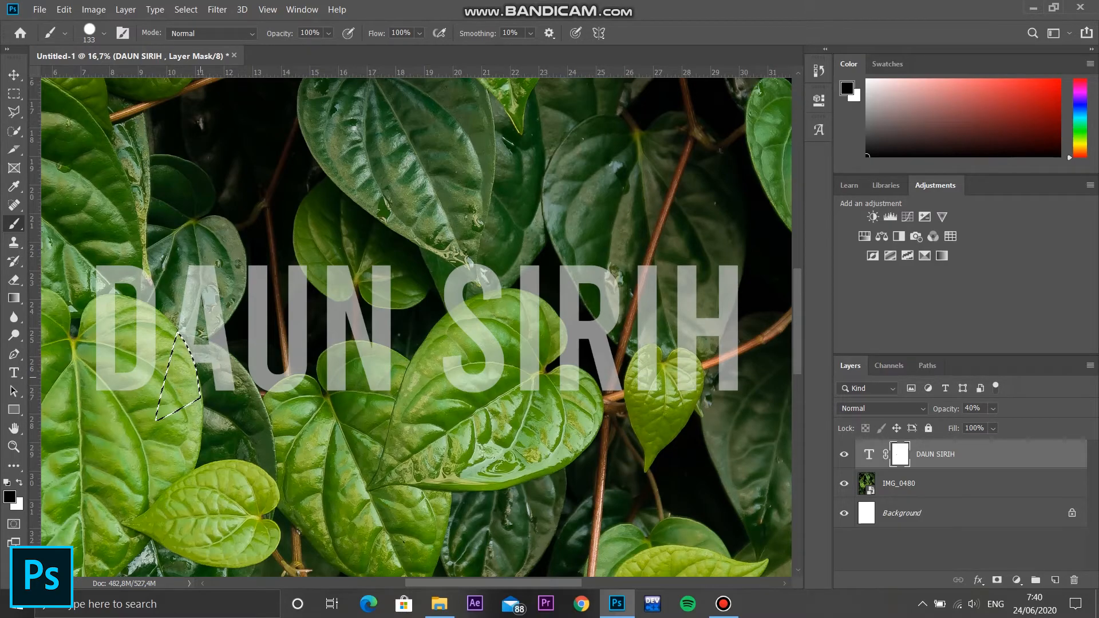
pyautogui.hotkey('alt', 'BackSpace')
pyautogui.hotkey('ctrl', 'd')
# Step: Trace a Pen path along the top edge of the leaf lobe beneath the bottom curve of the U
pyautogui.click(14, 354)
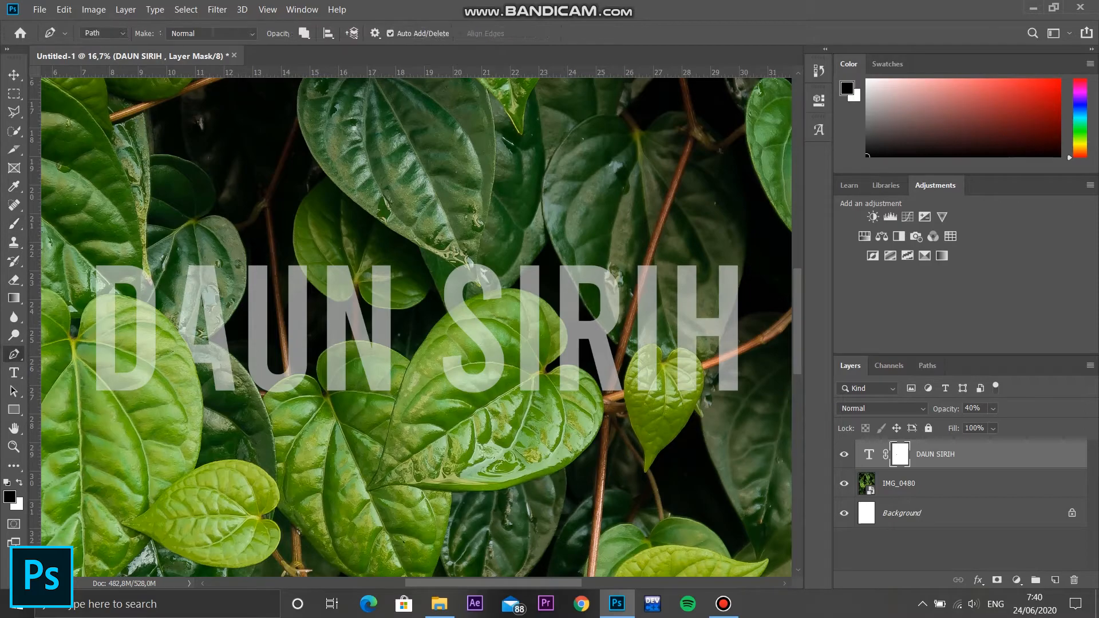
pyautogui.click(267, 393)
pyautogui.click(274, 384)
pyautogui.click(285, 380)
pyautogui.click(293, 375)
pyautogui.click(304, 374)
pyautogui.click(314, 382)
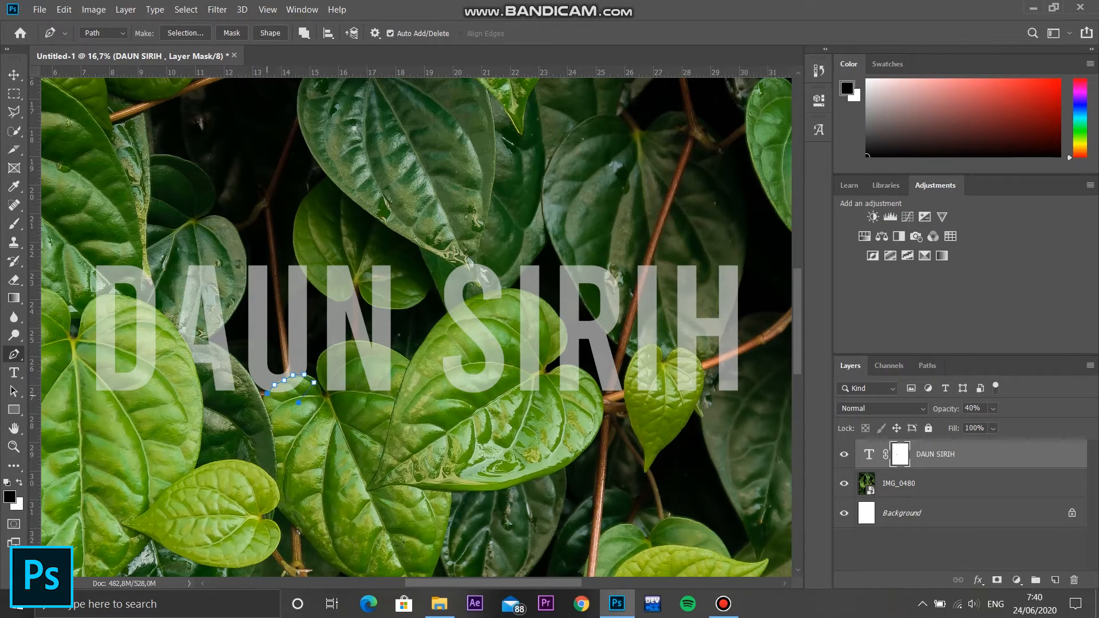
# Step: Turn the path into a selection with 0-pixel feather, mask out the U's base inside it with the Brush tool, and deselect
pyautogui.rightClick(298, 395)
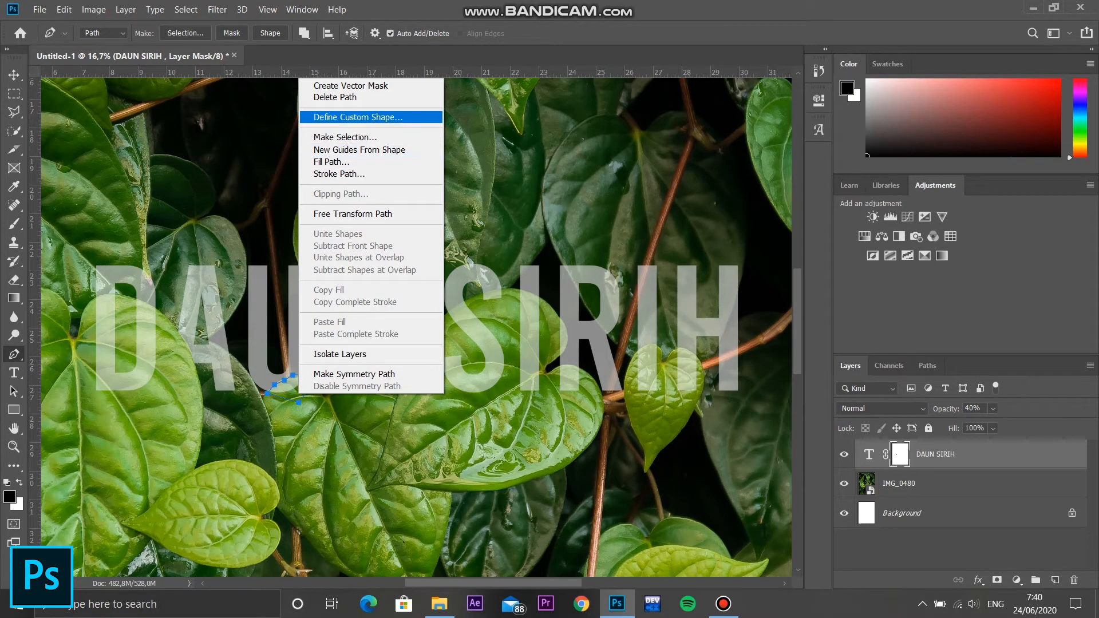
pyautogui.click(345, 137)
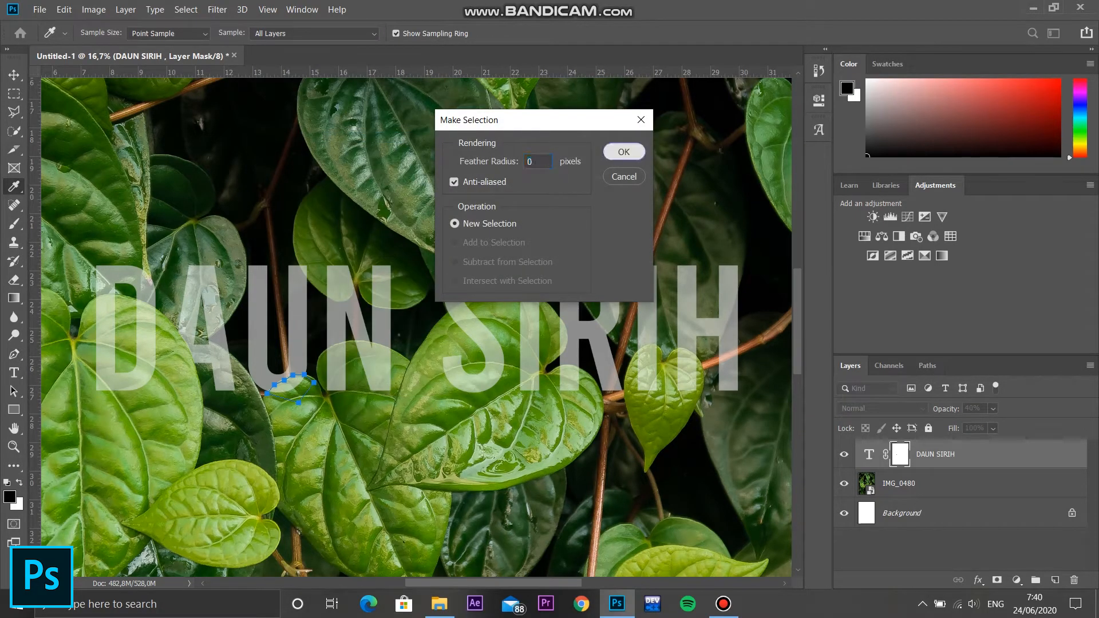
pyautogui.click(620, 150)
pyautogui.press('b')
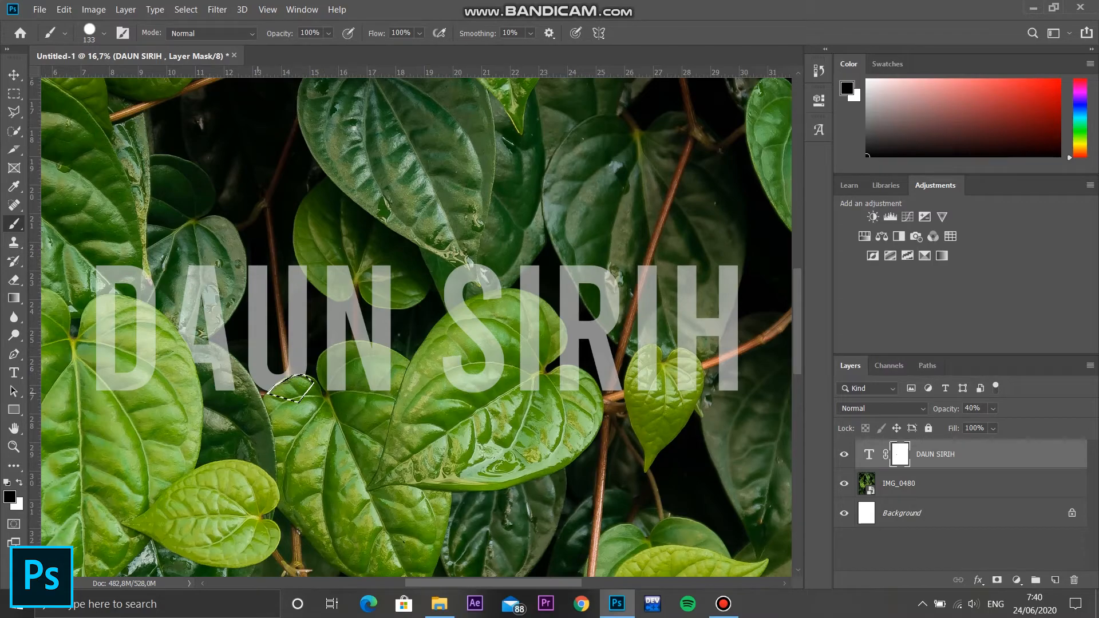
pyautogui.hotkey('ctrl', 'd')
# Step: Draw a closed Pen path around the leaf area that overlaps the upper right stem of the N
pyautogui.click(14, 354)
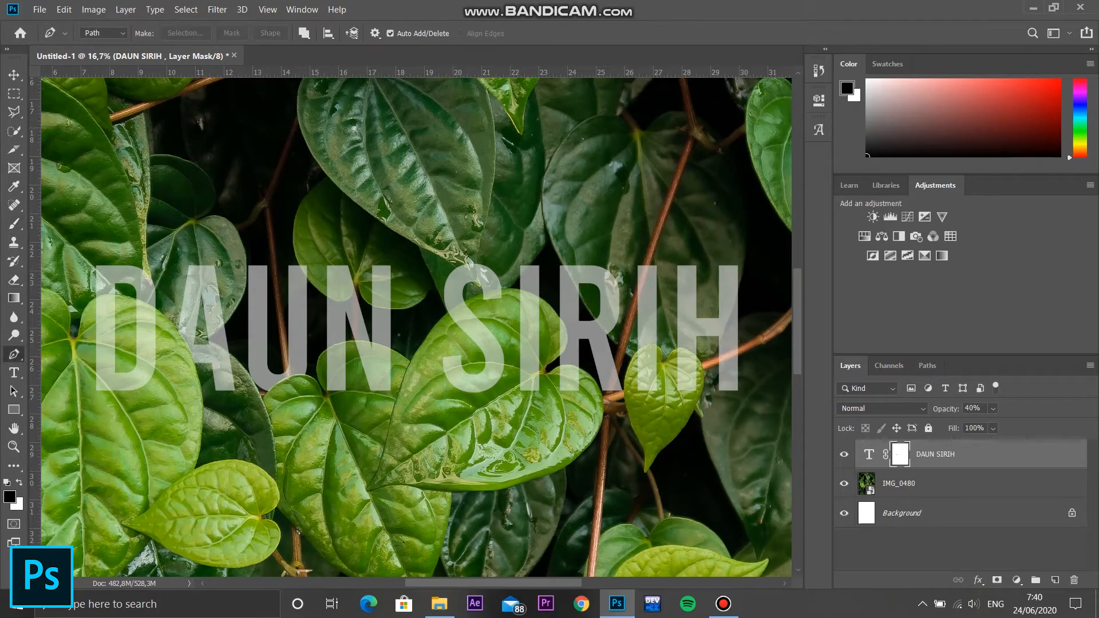
pyautogui.click(368, 305)
pyautogui.click(383, 308)
pyautogui.click(395, 309)
pyautogui.click(407, 235)
pyautogui.click(370, 241)
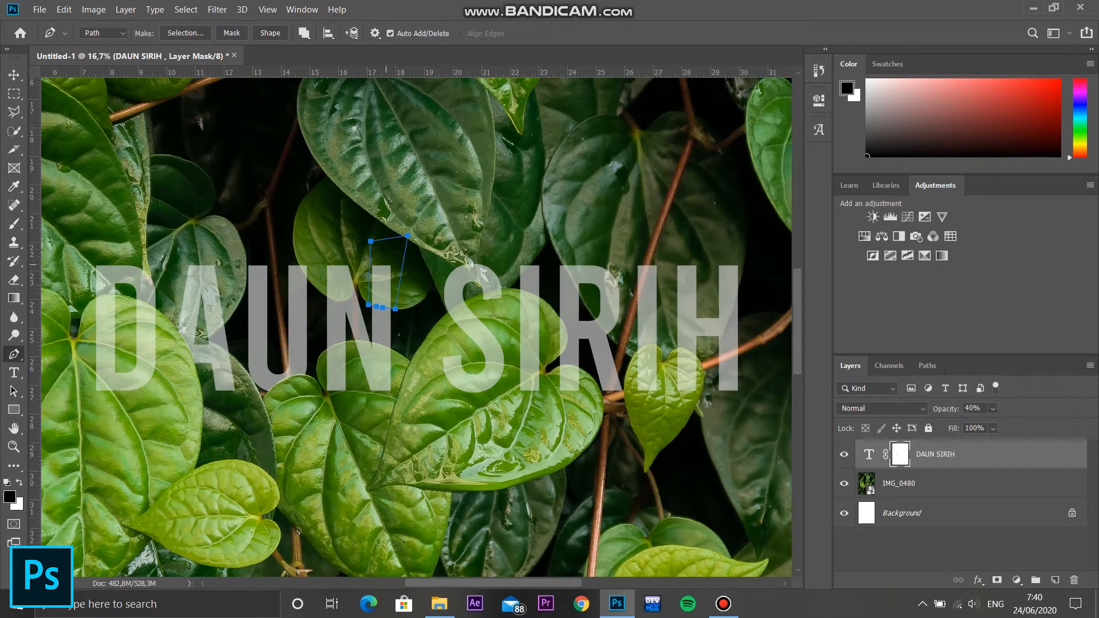
# Step: Make a 0-pixel-feather selection from the path, brush black on the mask to hide the N's upper stem there, and deselect
pyautogui.rightClick(385, 264)
pyautogui.click(432, 324)
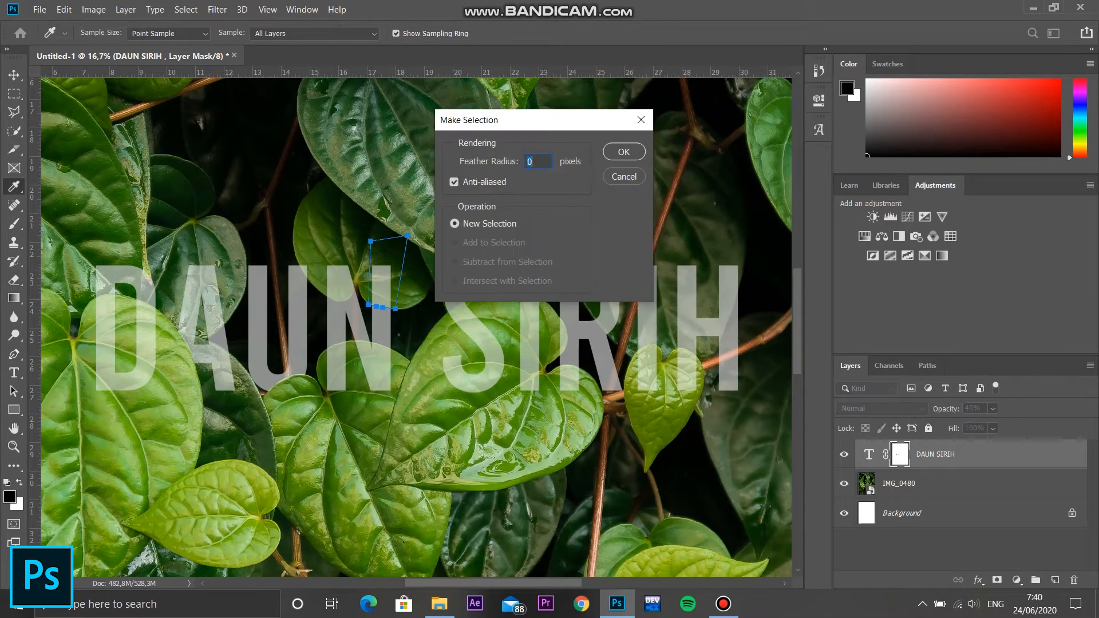
pyautogui.hotkey('ctrl', 'Return')
pyautogui.press('b')
pyautogui.moveTo(381, 275); pyautogui.dragTo(388, 266)
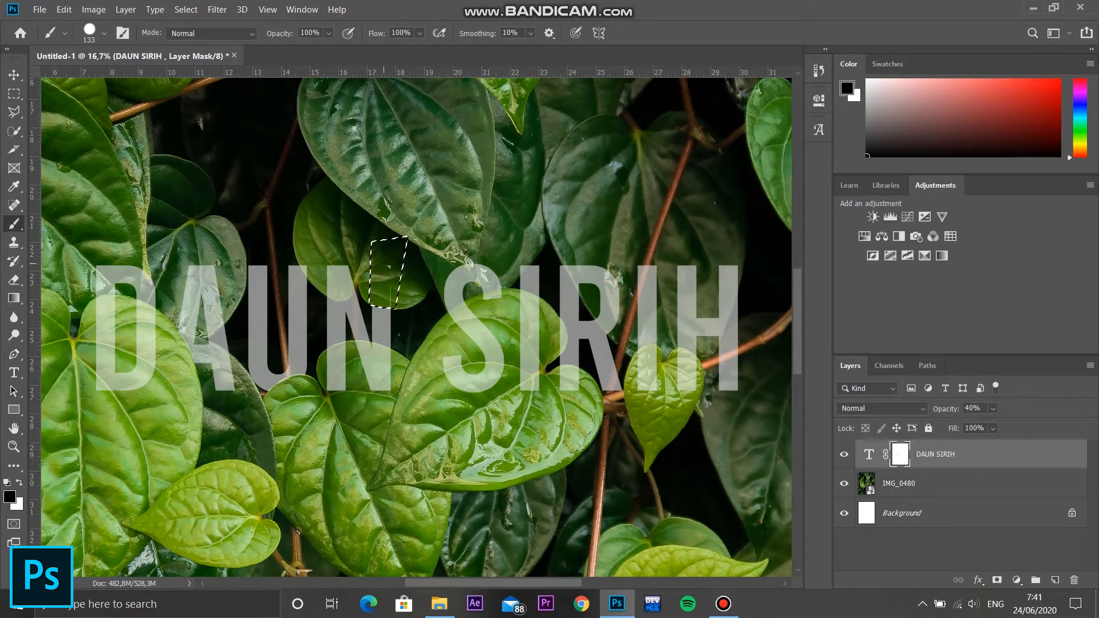
pyautogui.hotkey('ctrl', 'd')
# Step: Trace a Pen path around the hanging leaf tip that overlaps the top of the S
pyautogui.click(14, 354)
pyautogui.hotkey('ctrl', '+')
pyautogui.click(470, 231)
pyautogui.click(513, 265)
pyautogui.moveTo(507, 206); pyautogui.dragTo(510, 182)
# Step: Convert the leaf-tip path to a selection, brush black over the top of the S on the mask, and deselect
pyautogui.rightClick(497, 236)
pyautogui.click(534, 297)
pyautogui.press('Return')
pyautogui.press('b')
pyautogui.moveTo(483, 229); pyautogui.dragTo(507, 255)
pyautogui.hotkey('ctrl', 'd')
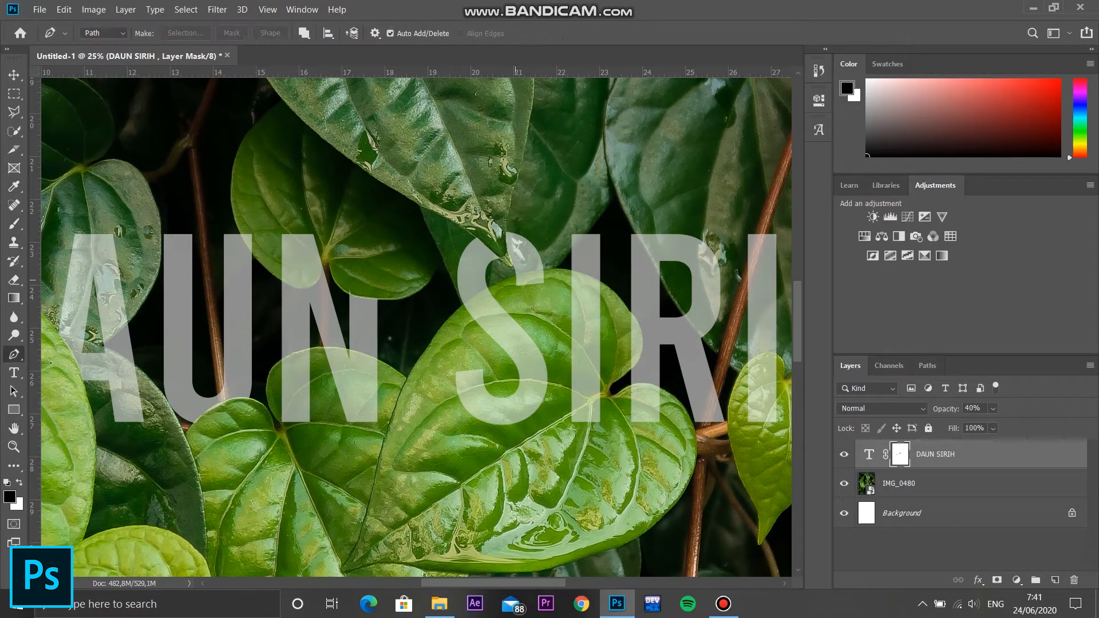
# Step: Outline the large leaf's right edge across the R's left stem, select it, and mask out the overlapping part of the letter
pyautogui.click(14, 354)
pyautogui.click(630, 310)
pyautogui.moveTo(642, 339); pyautogui.dragTo(641, 364)
pyautogui.click(629, 369)
pyautogui.rightClick(636, 348)
pyautogui.click(670, 92)
pyautogui.press('Return')
pyautogui.press('b')
pyautogui.hotkey('ctrl', 'd')
# Step: Outline the small leaf's left part over the last I, select it, and mask out the overlapping part of the letter
pyautogui.hotkey('ctrl', '-')
pyautogui.press('p')
pyautogui.click(637, 398)
pyautogui.rightClick(644, 364)
pyautogui.click(681, 107)
pyautogui.press('Return')
pyautogui.press('b')
pyautogui.hotkey('ctrl', 'd')
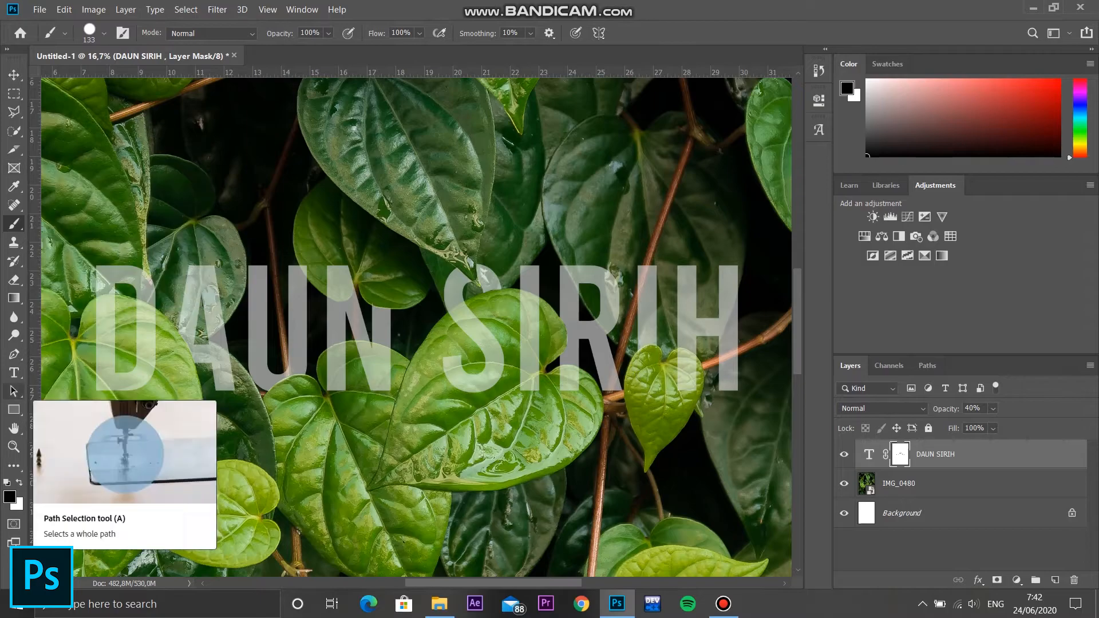
# Step: Outline the small leaf's right part over the H's left stem, select it, and mask out the overlapping part of the letter
pyautogui.hotkey('ctrl', '+')
pyautogui.press('p')
pyautogui.click(691, 386)
pyautogui.rightClick(719, 391)
pyautogui.click(754, 134)
pyautogui.press('Return')
pyautogui.press('b')
pyautogui.hotkey('ctrl', 'd')
# Step: Check how the masked DAUN SIRIH text sits between the leaves, both up close and across the wider composition
pyautogui.hotkey('ctrl', '-')
pyautogui.hotkey('ctrl', '-')
pyautogui.hotkey('ctrl', '-')
pyautogui.press('v')
pyautogui.hotkey('ctrl', '-')
pyautogui.hotkey('ctrl', '-')
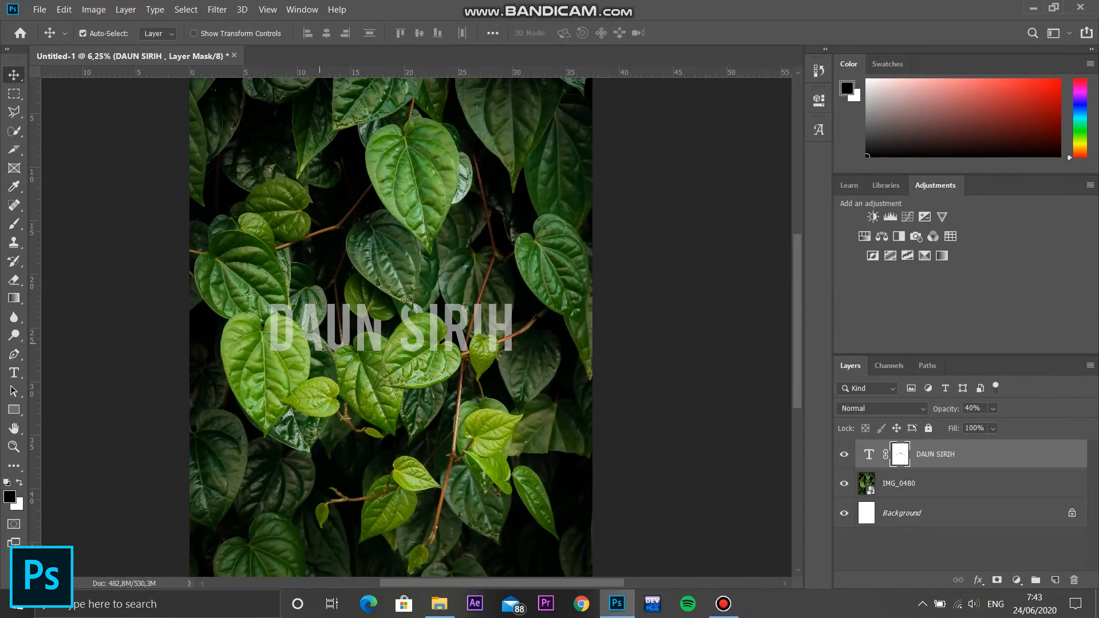
pyautogui.hotkey('ctrl', '+')
pyautogui.hotkey('ctrl', '+')
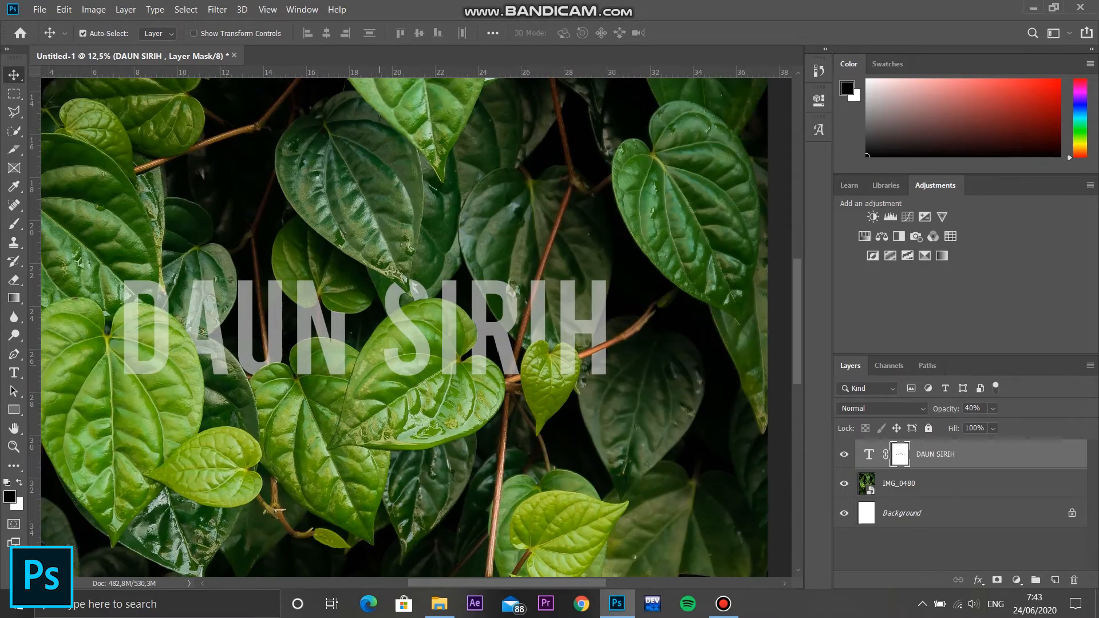
pyautogui.hscroll(2, 417, 320)
pyautogui.hscroll(-4, 417, 320)
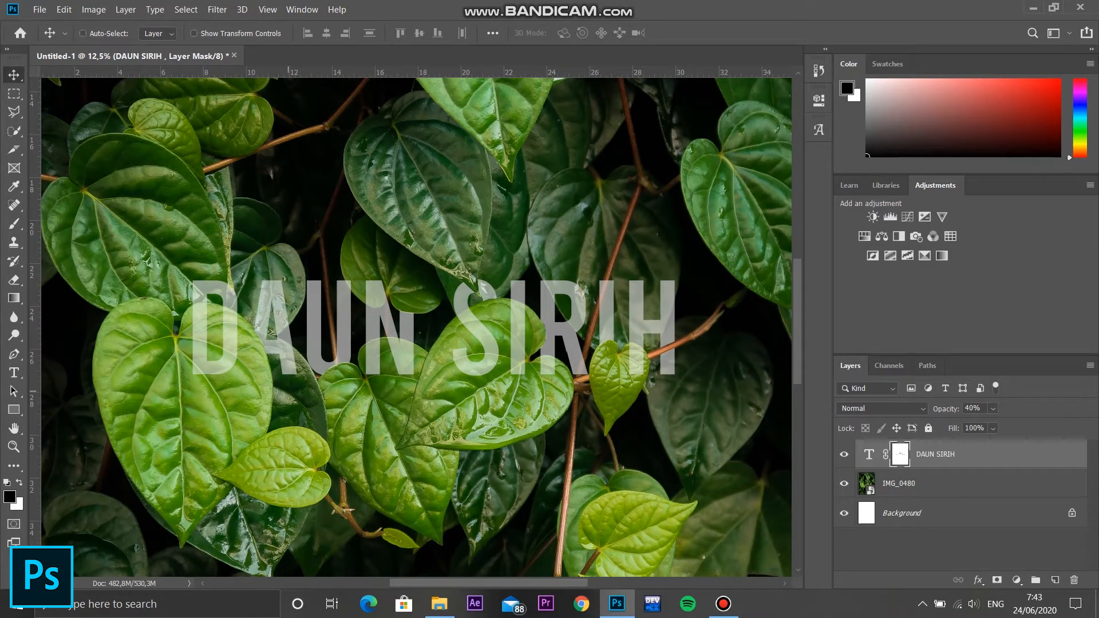
pyautogui.hotkey('ctrl', '-')
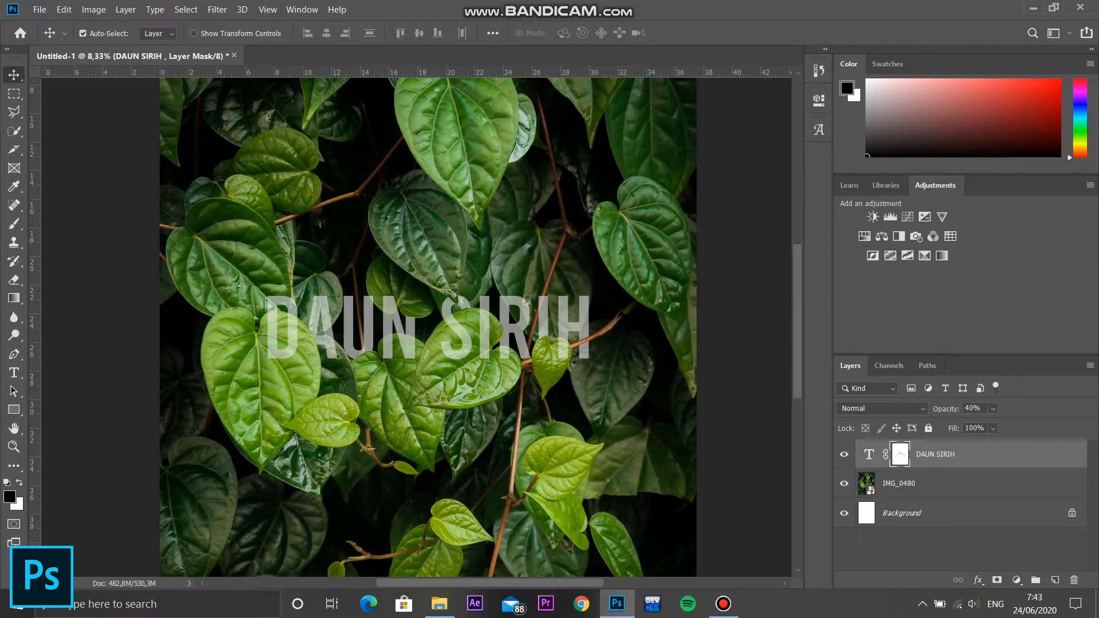
# Step: Restore the DAUN SIRIH text layer's opacity to 100%
pyautogui.click(869, 454)
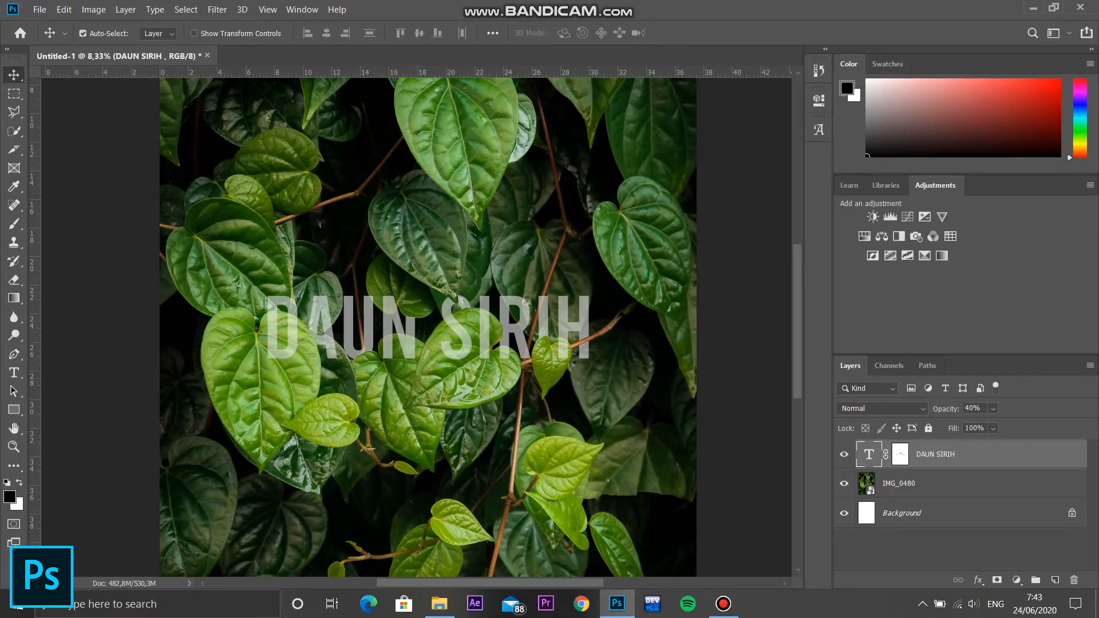
pyautogui.click(992, 408)
pyautogui.moveTo(998, 425); pyautogui.dragTo(1039, 425)
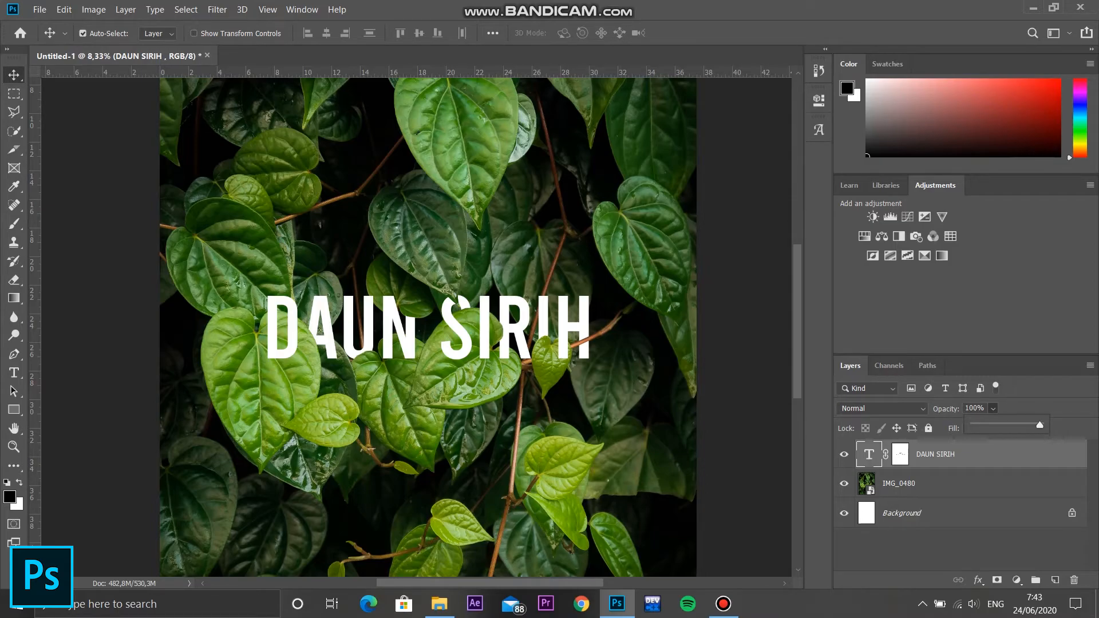
# Step: Add an Exposure adjustment layer above the text with Exposure -0,44, Offset +0,0042 and Gamma Correction 0,98, and close its settings
pyautogui.hotkey('ctrl', '-')
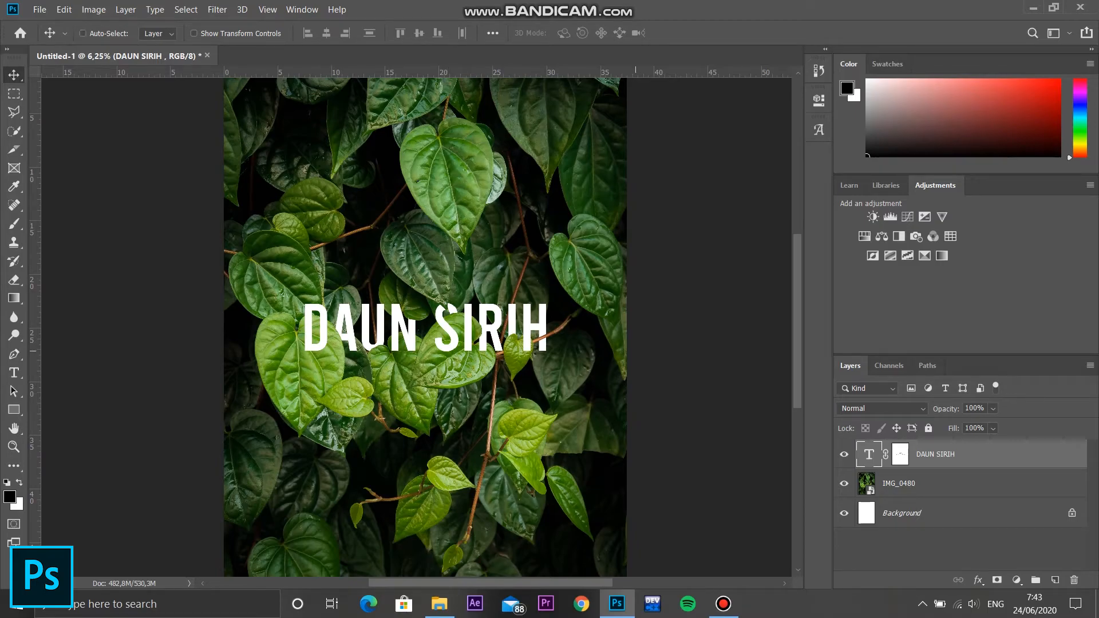
pyautogui.hotkey('ctrl', '-')
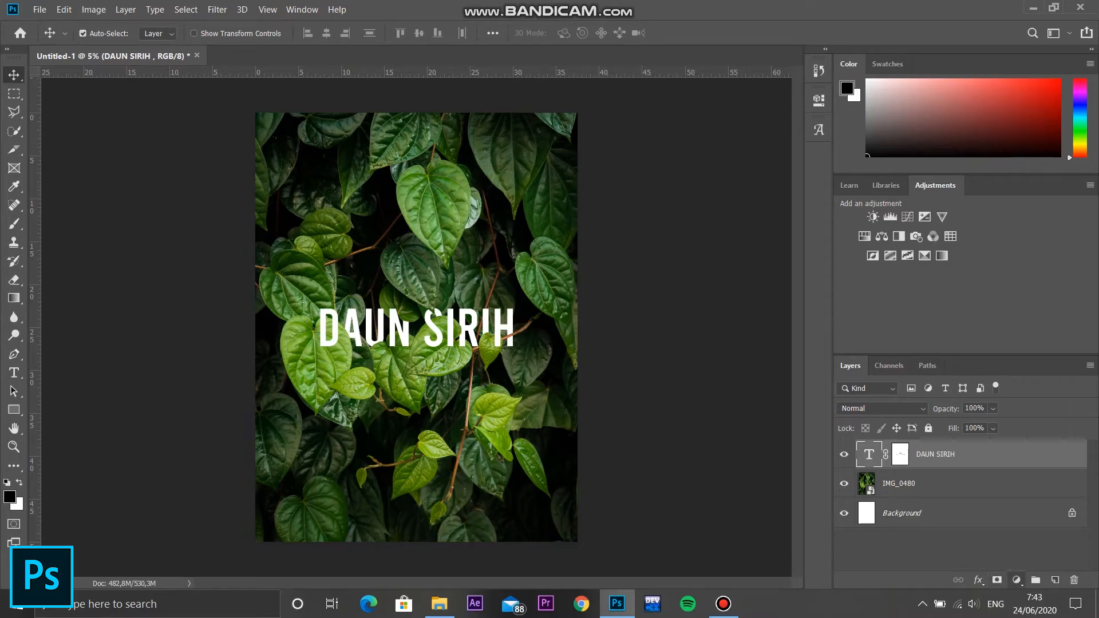
pyautogui.click(1016, 580)
pyautogui.click(996, 413)
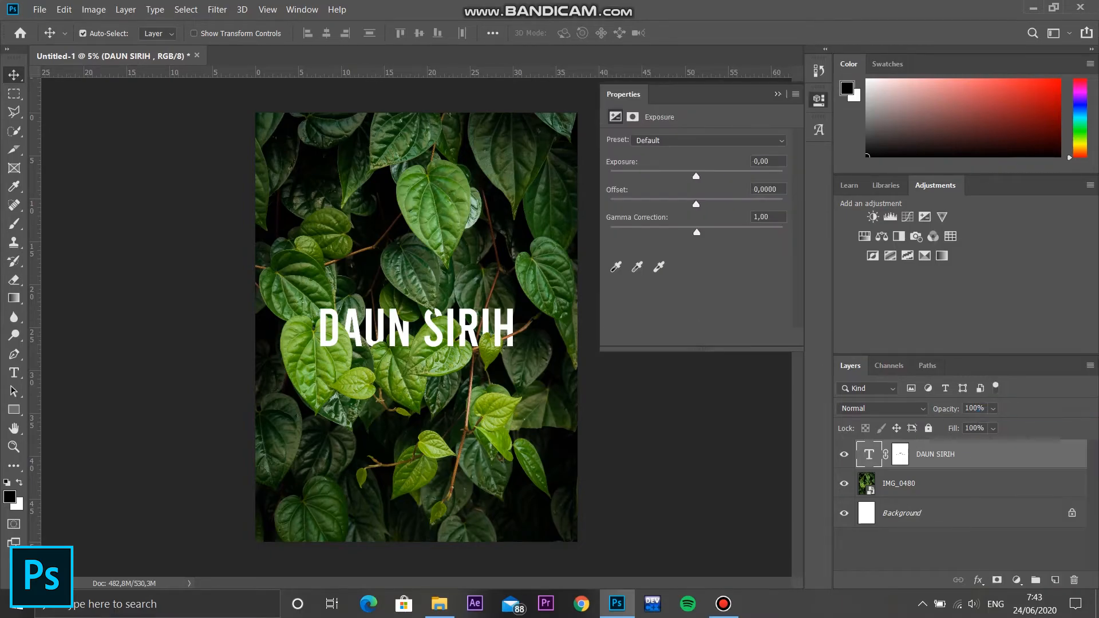
pyautogui.moveTo(695, 177); pyautogui.dragTo(697, 232)
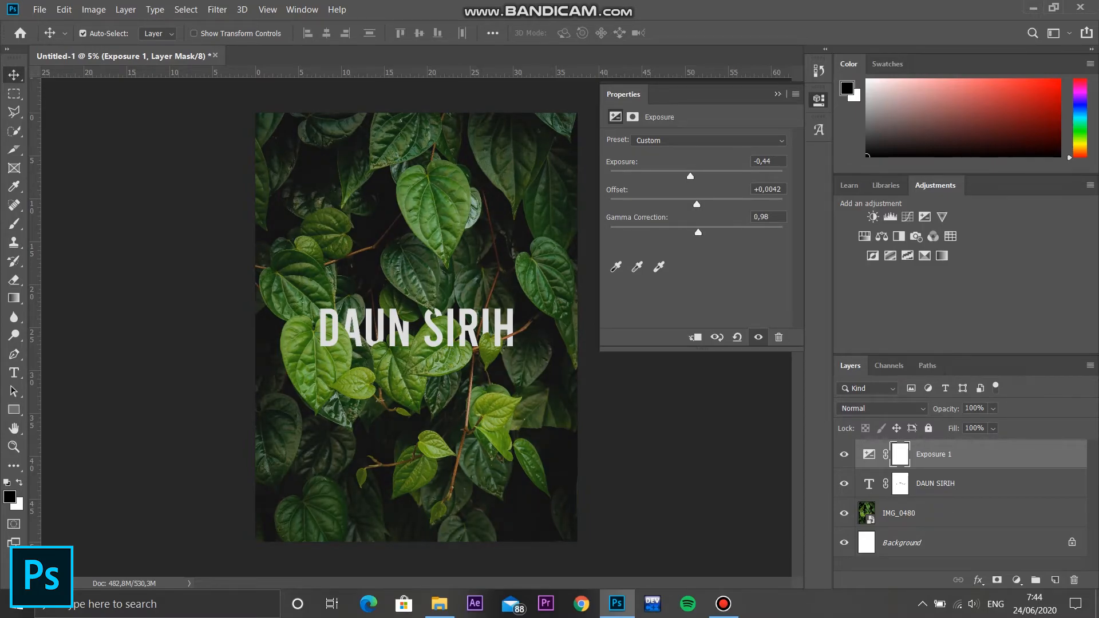
pyautogui.click(683, 446)
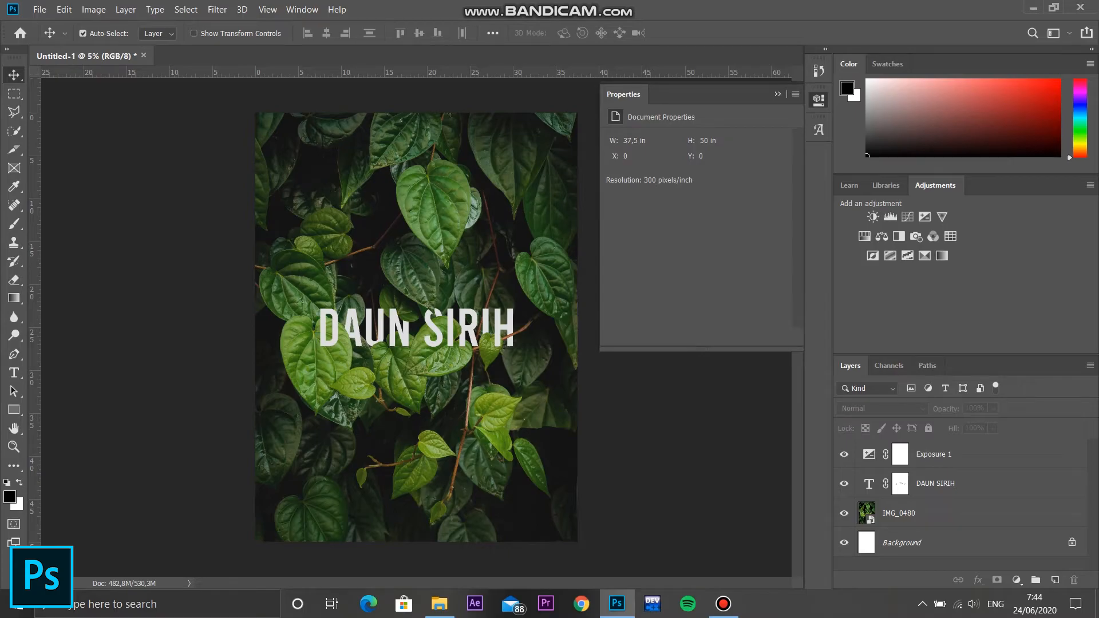
pyautogui.click(819, 100)
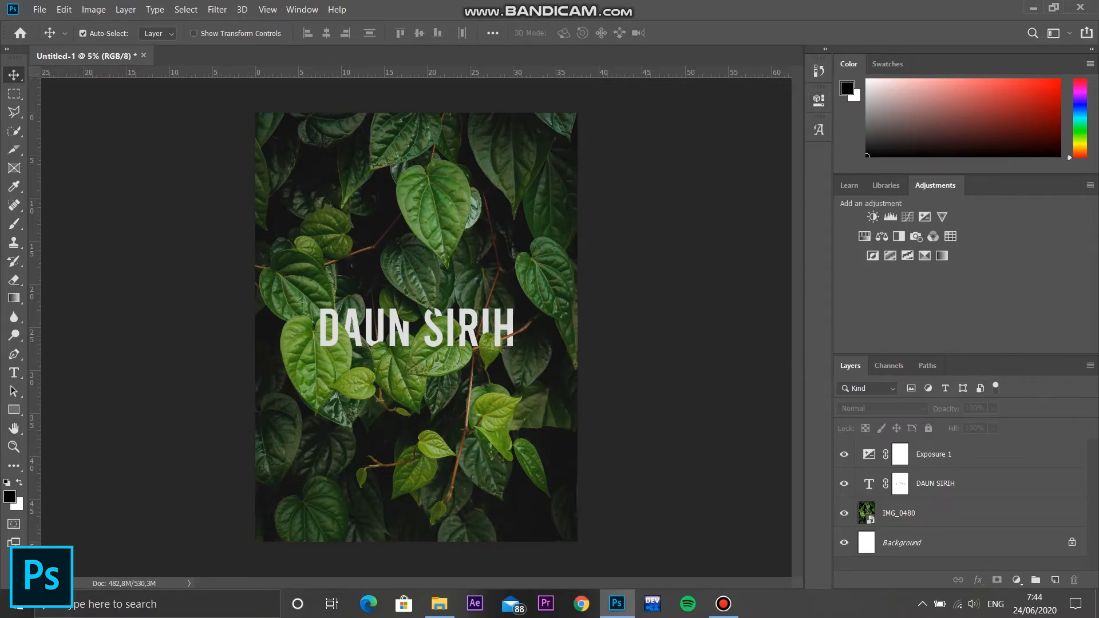
# Step: Move the Exposure 1 adjustment layer below the DAUN SIRIH text layer so it affects only the leaf photo
pyautogui.click(967, 455)
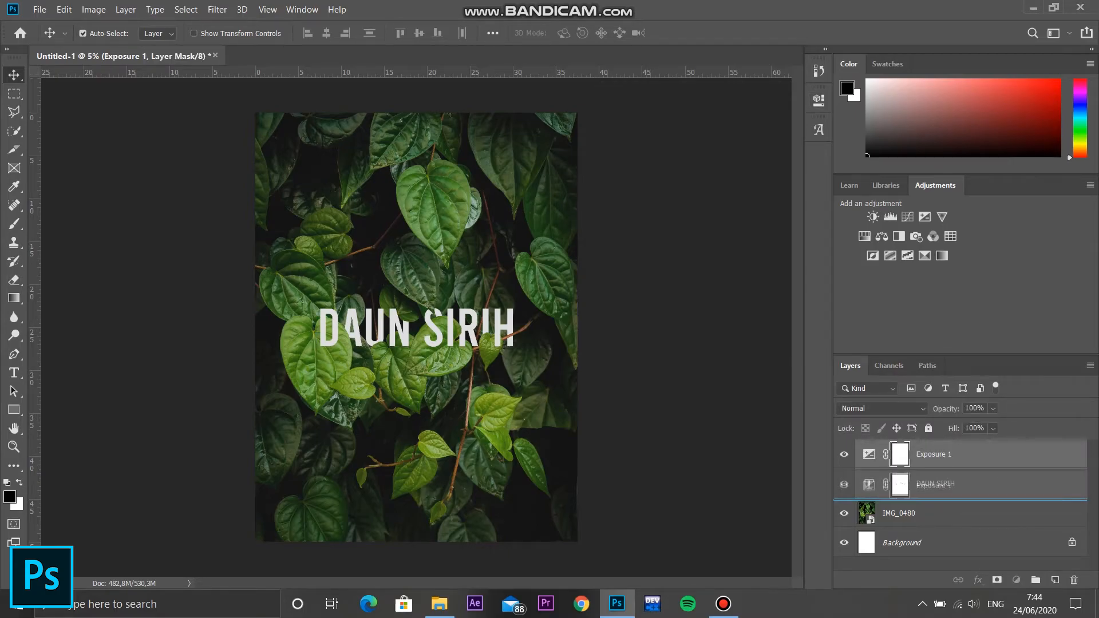
pyautogui.hotkey('ctrl', '[')
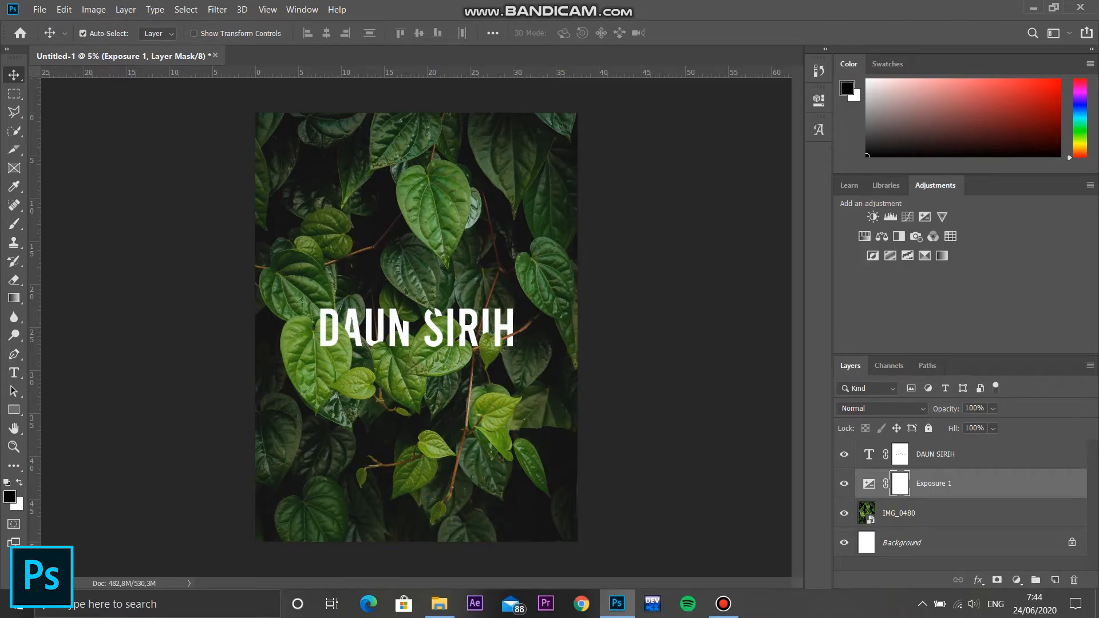
pyautogui.click(967, 455)
pyautogui.click(967, 483)
pyautogui.click(967, 454)
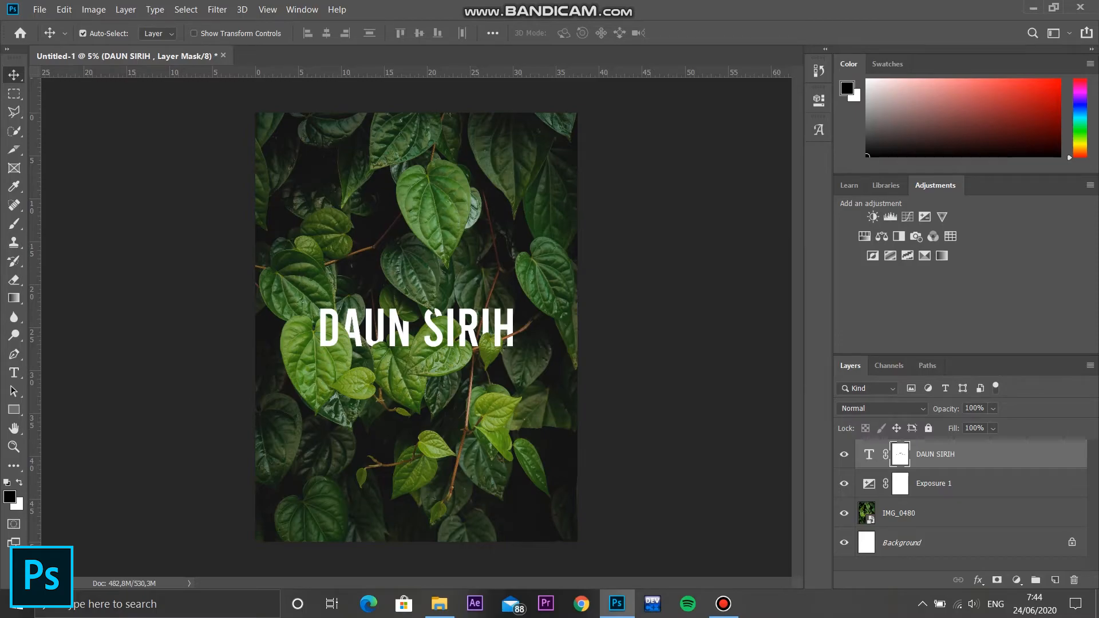
pyautogui.click(900, 484)
pyautogui.click(900, 454)
pyautogui.click(899, 482)
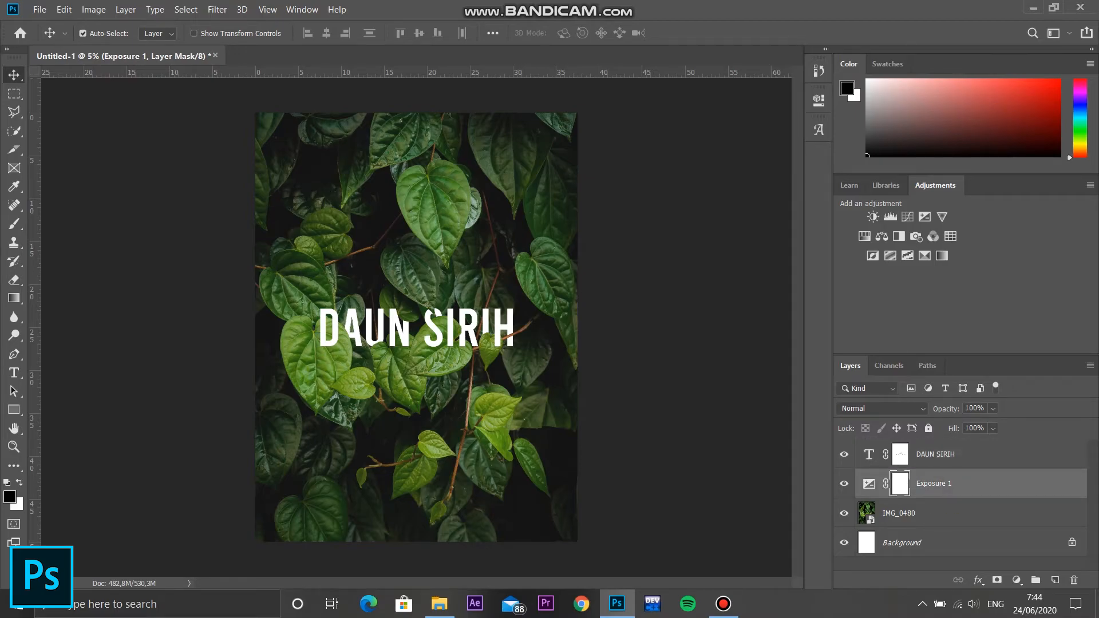
pyautogui.click(865, 513)
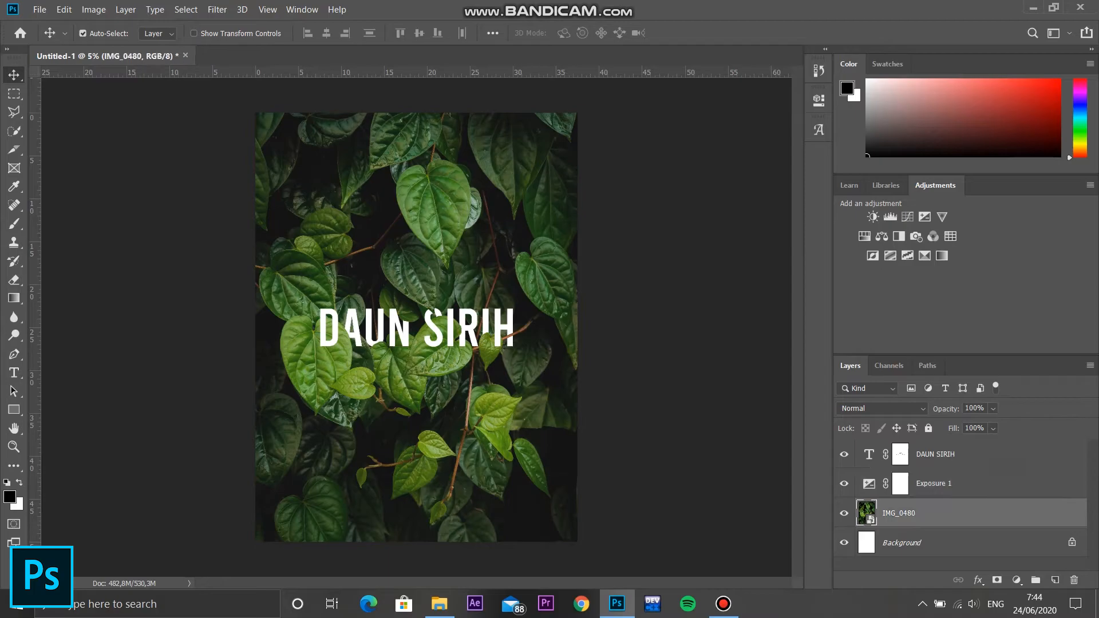
pyautogui.click(900, 483)
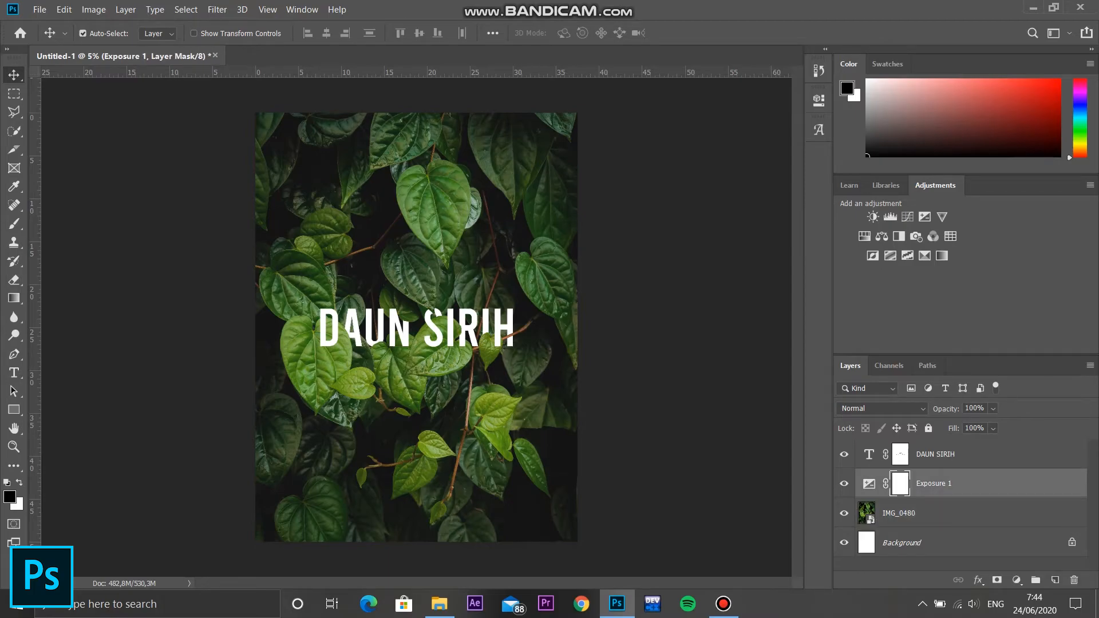
# Step: Compare the leaf photo with and without the Exposure 1 adjustment, leaving the adjustment enabled
pyautogui.click(844, 483)
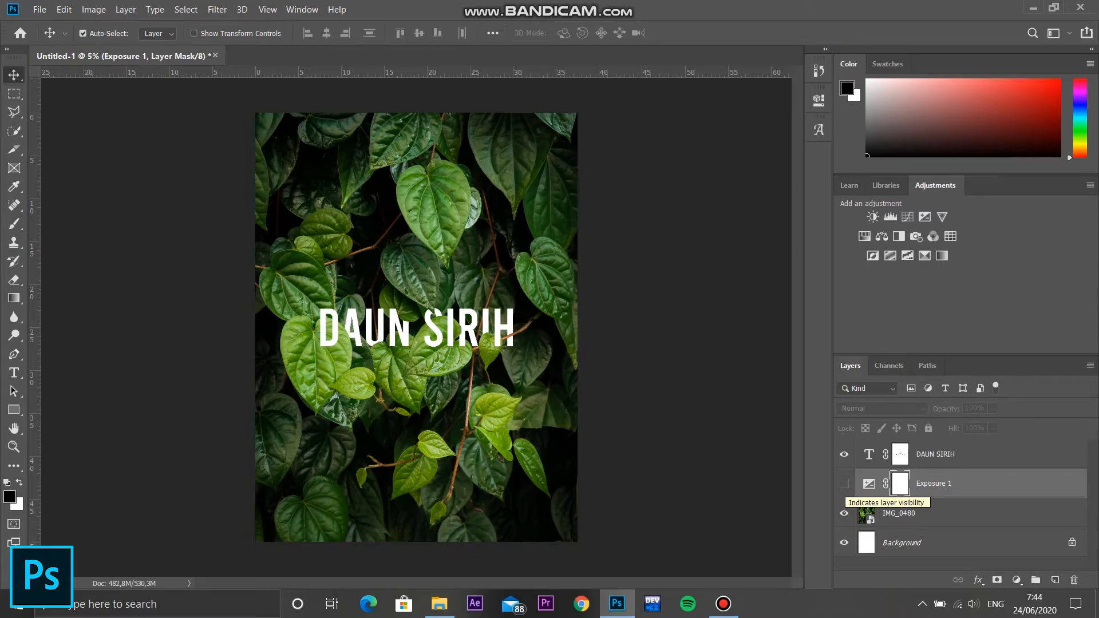
pyautogui.click(844, 484)
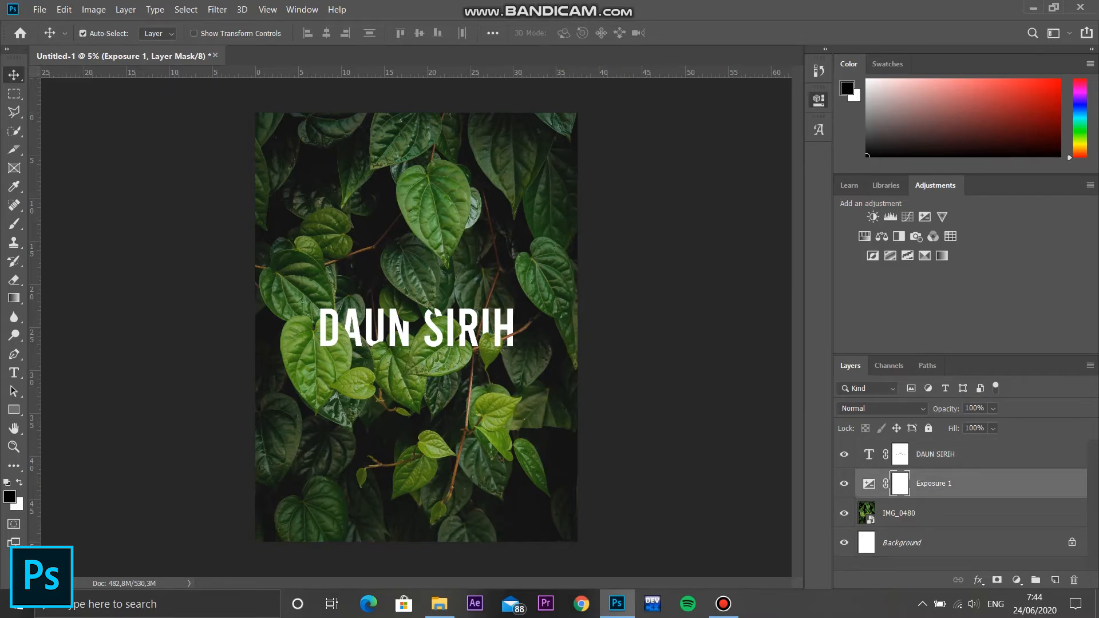
pyautogui.click(818, 100)
pyautogui.click(818, 100)
# Step: Start saving a copy of the design in the Typograpy Daun sirih folder with JPEG as the file type
pyautogui.hotkey('alt', 'f')
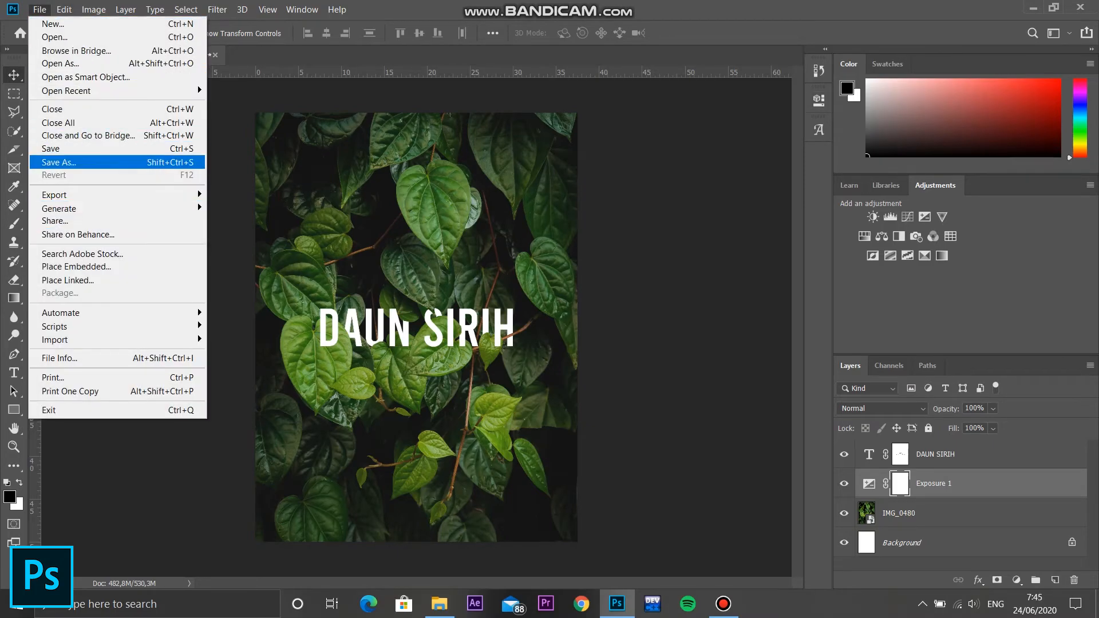
pyautogui.press('Return')
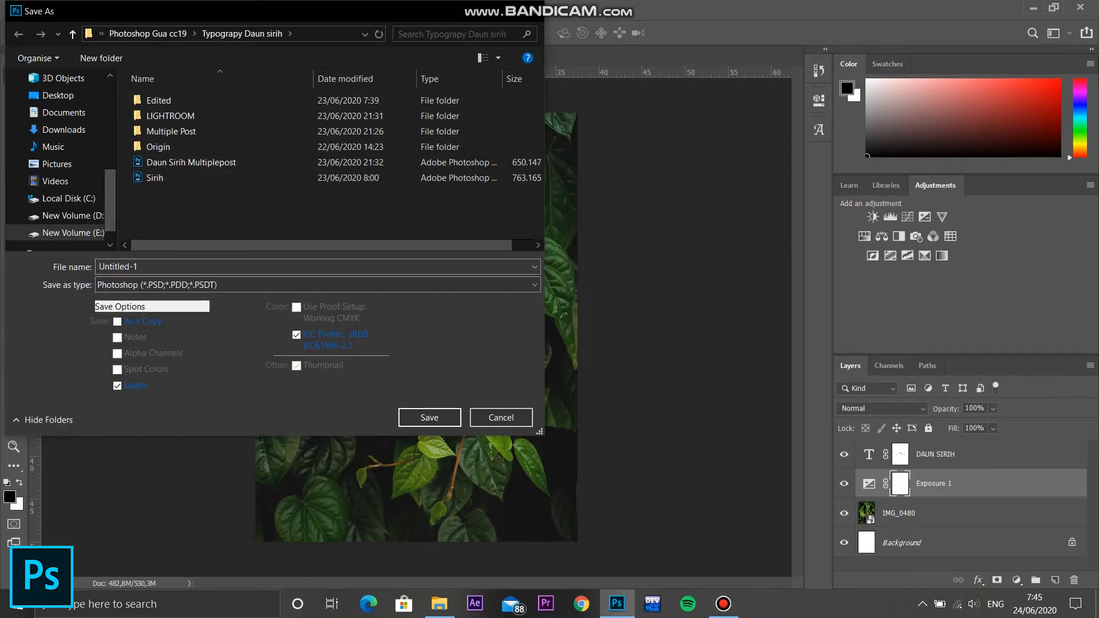
pyautogui.click(318, 285)
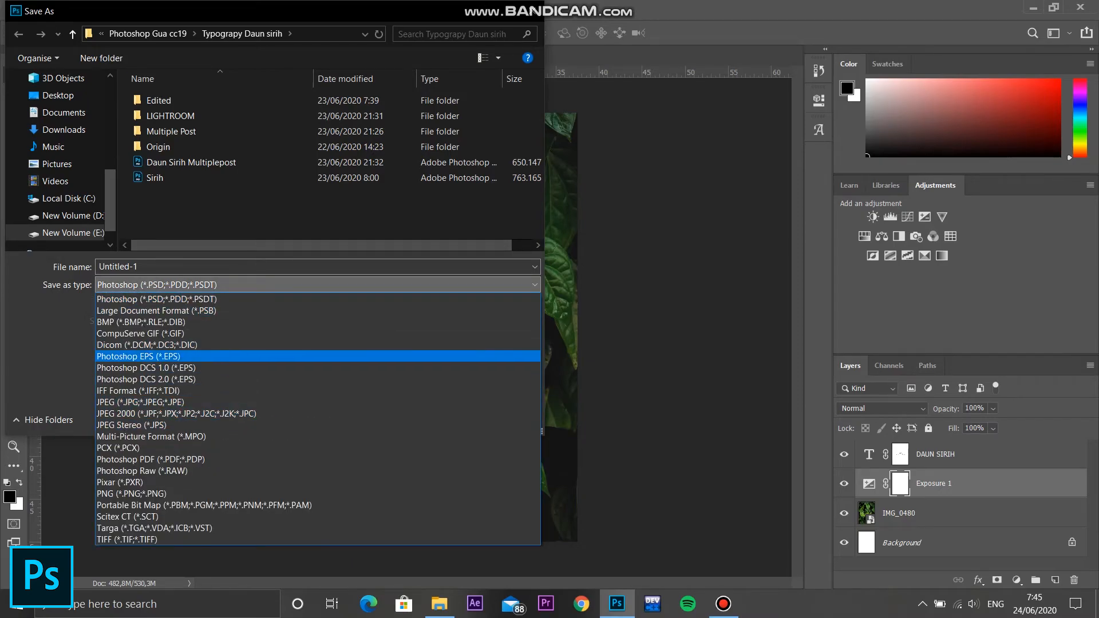
pyautogui.click(144, 401)
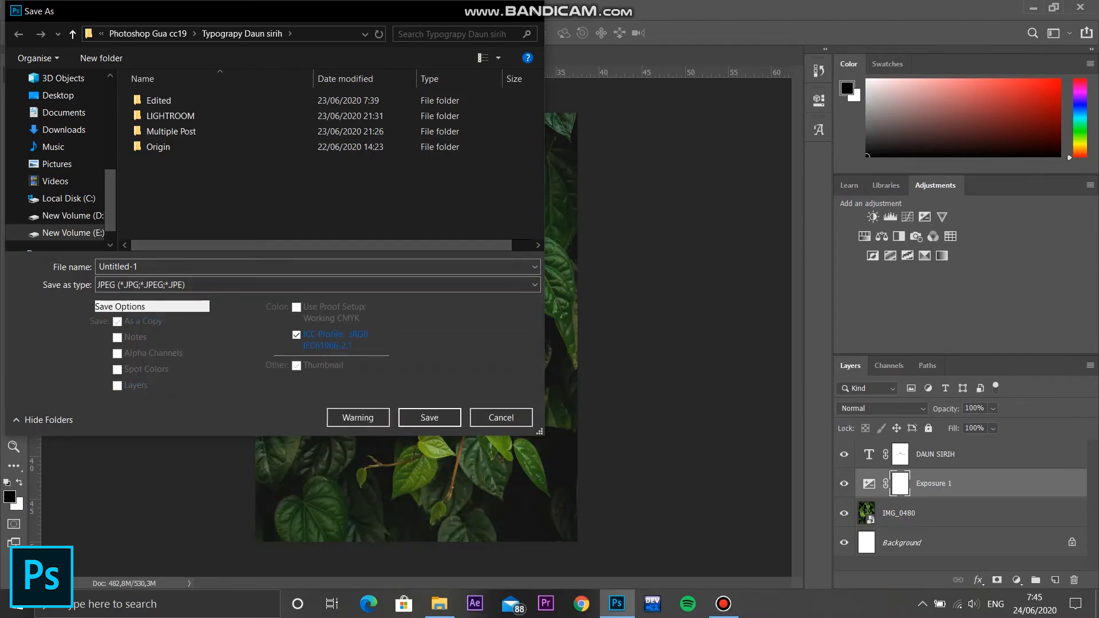
# Step: Name the JPEG copy Teks 1 and save it at Maximum quality 12 with the Baseline ("Standard") format
pyautogui.hotkey('shift', 'Tab')
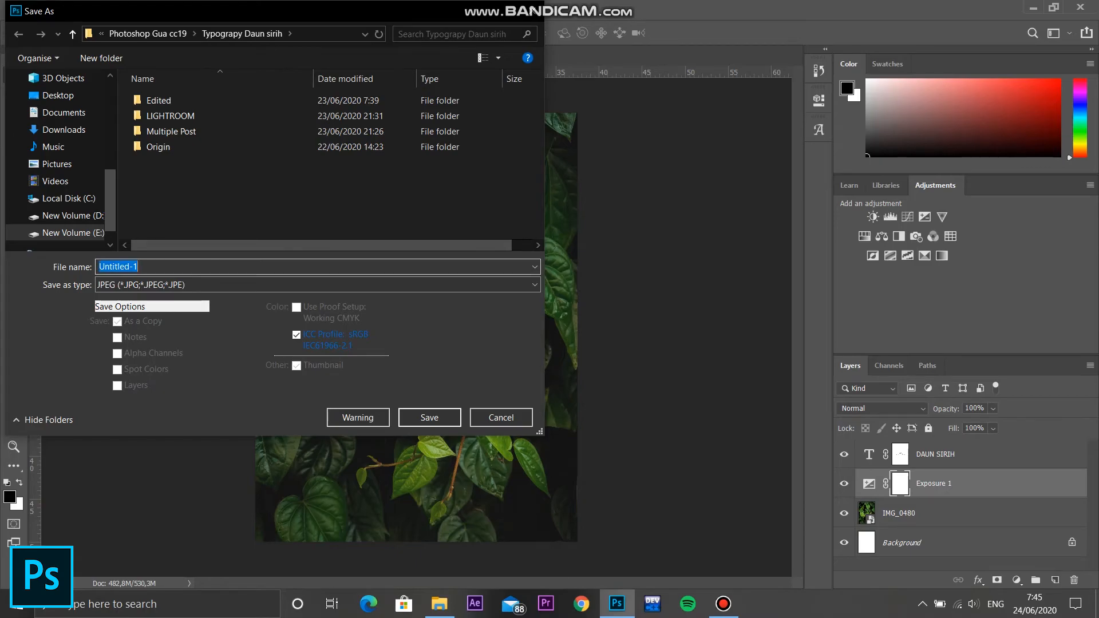
pyautogui.write('tw')
pyautogui.press('BackSpace')
pyautogui.write('exs')
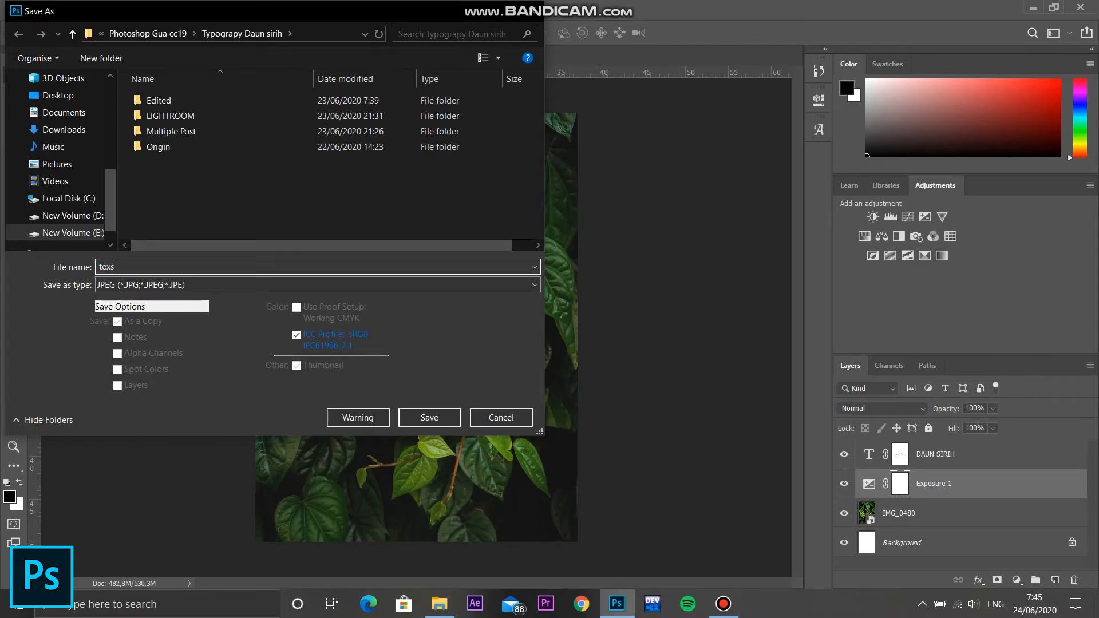
pyautogui.press('BackSpace')
pyautogui.write('ks1')
pyautogui.press('Return')
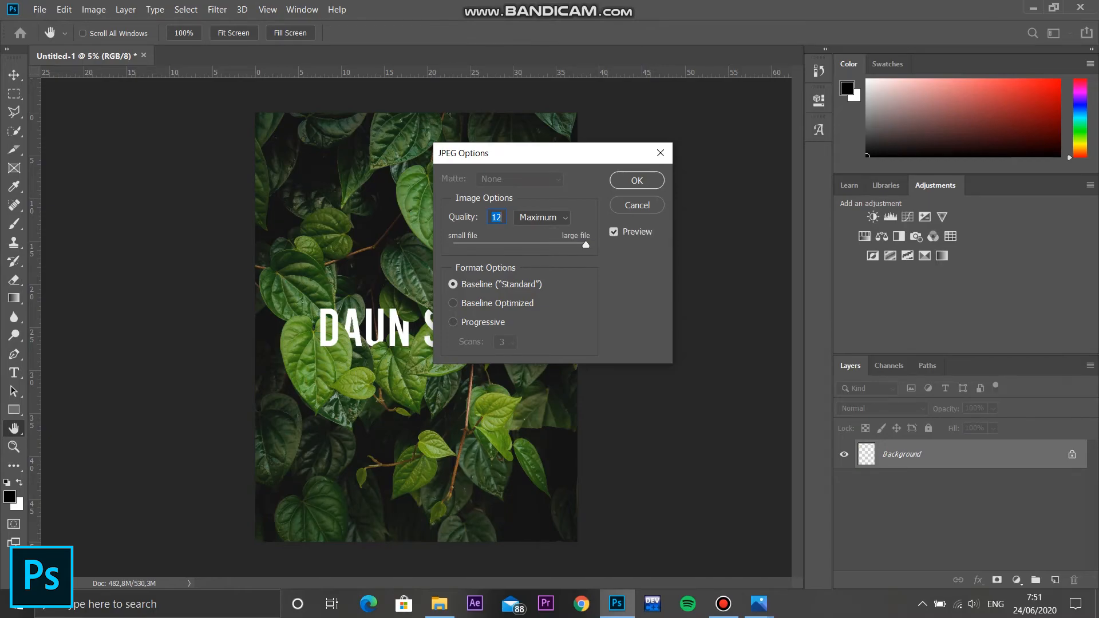
pyautogui.press('Return')
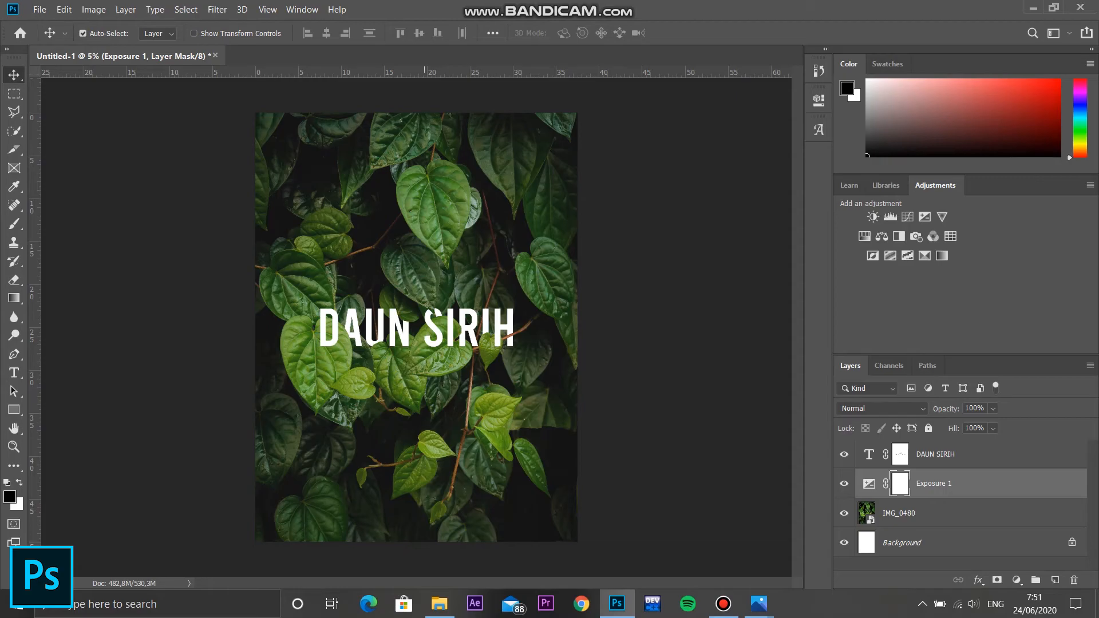
# Step: Switch to File Explorer and open the exported Teks 1 JPG from the Typograpy Daun sirih folder
pyautogui.click(438, 603)
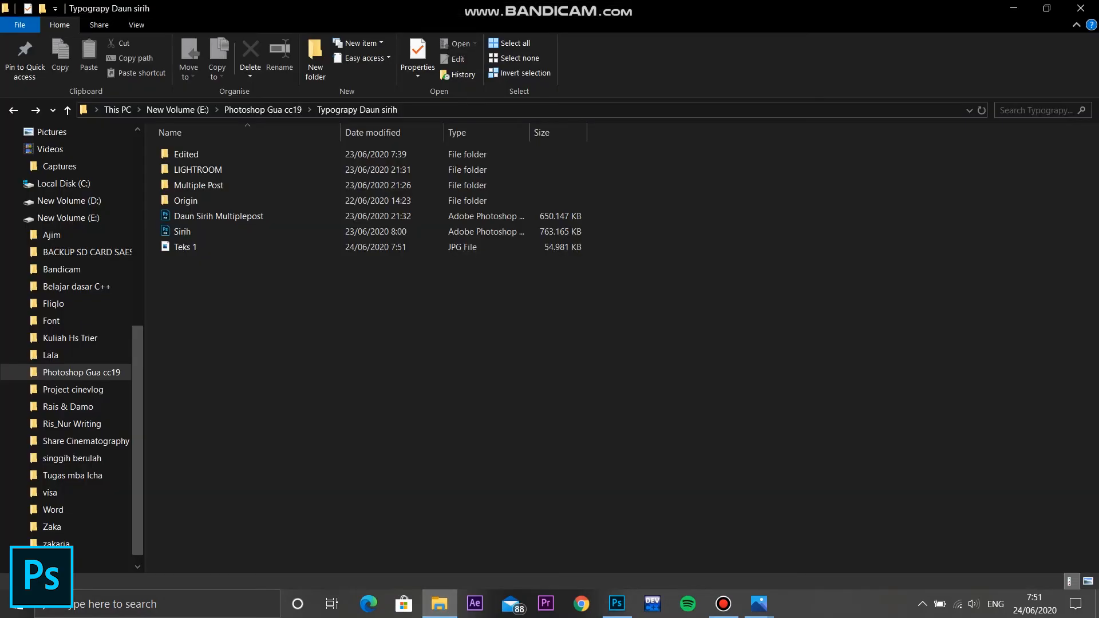
pyautogui.click(182, 247)
pyautogui.press('Return')
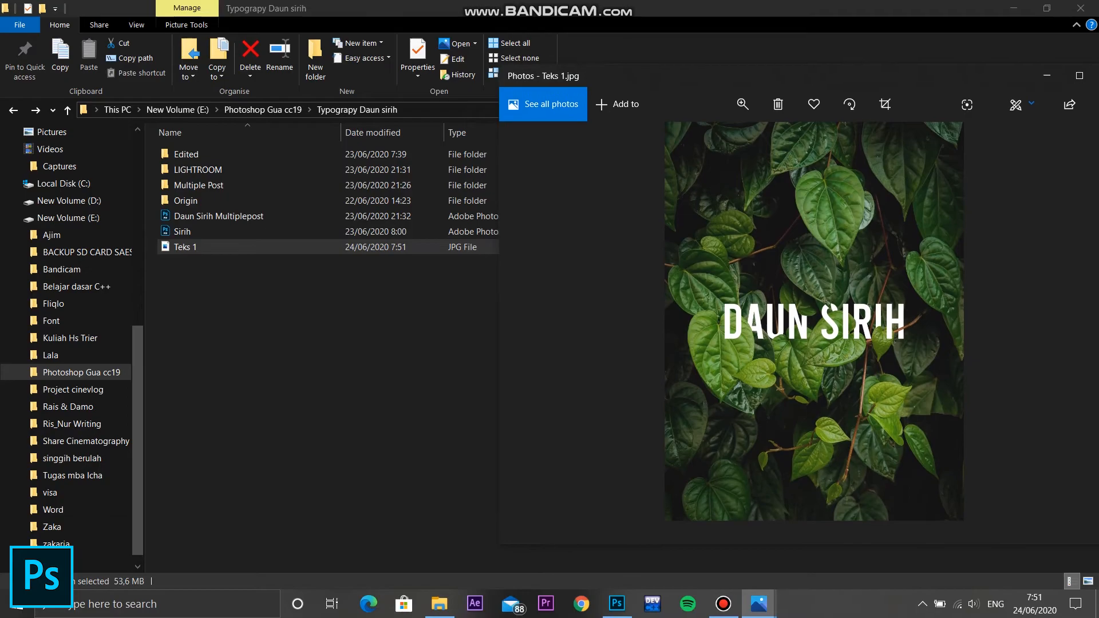
# Step: Compare the exported design side by side with the unedited Lightroom screenshot in Photos, then return to Photoshop
pyautogui.moveTo(758, 604)
pyautogui.click(642, 538)
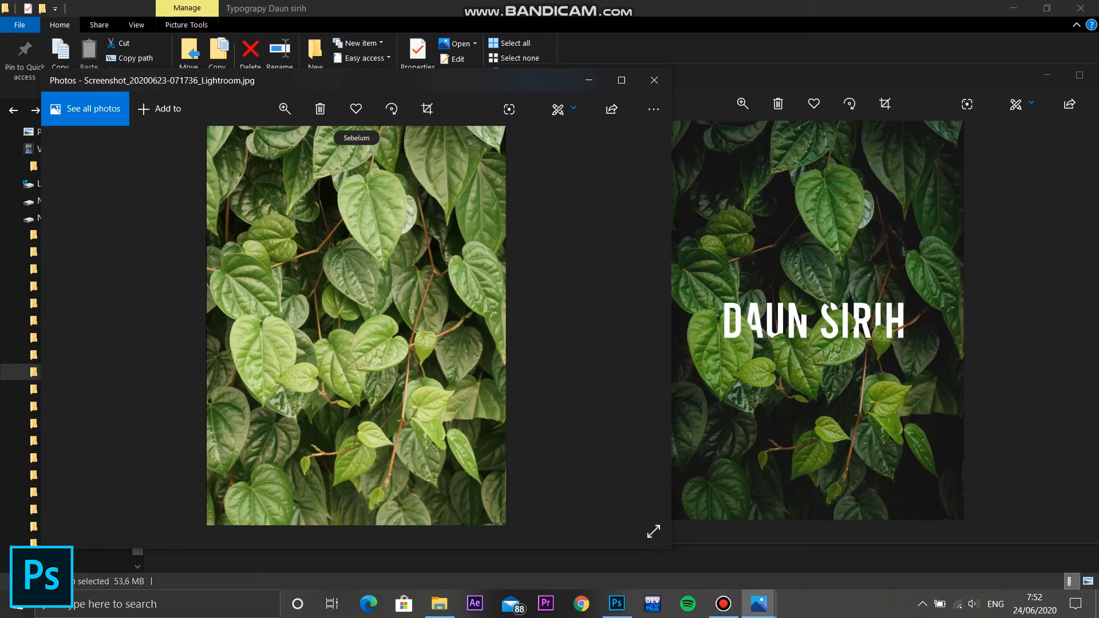
pyautogui.moveTo(400, 80); pyautogui.dragTo(379, 74)
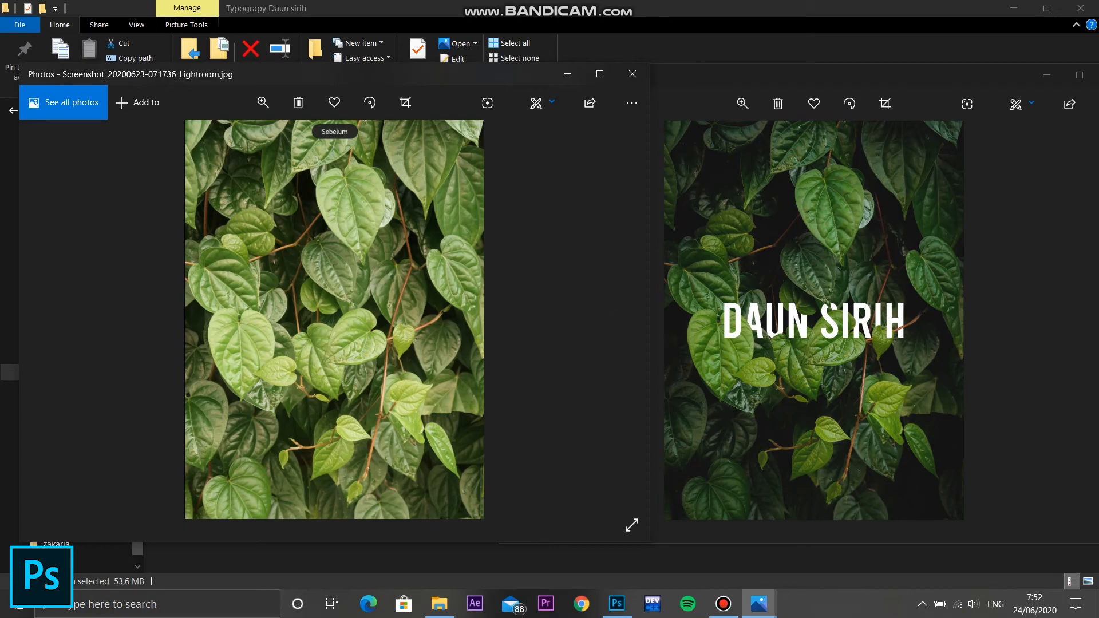
pyautogui.click(616, 603)
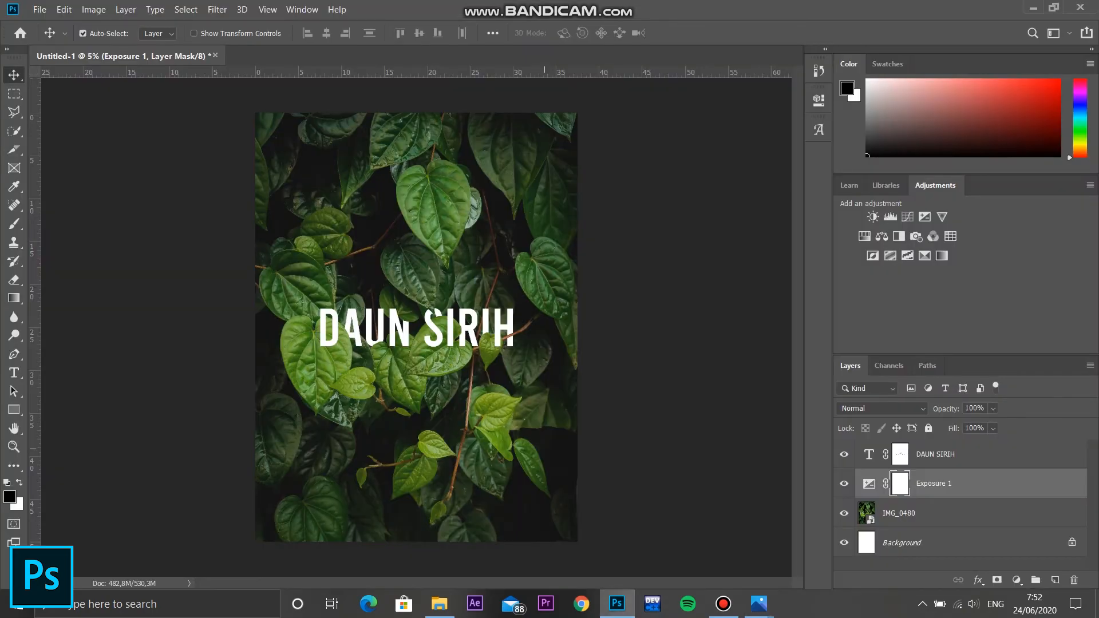